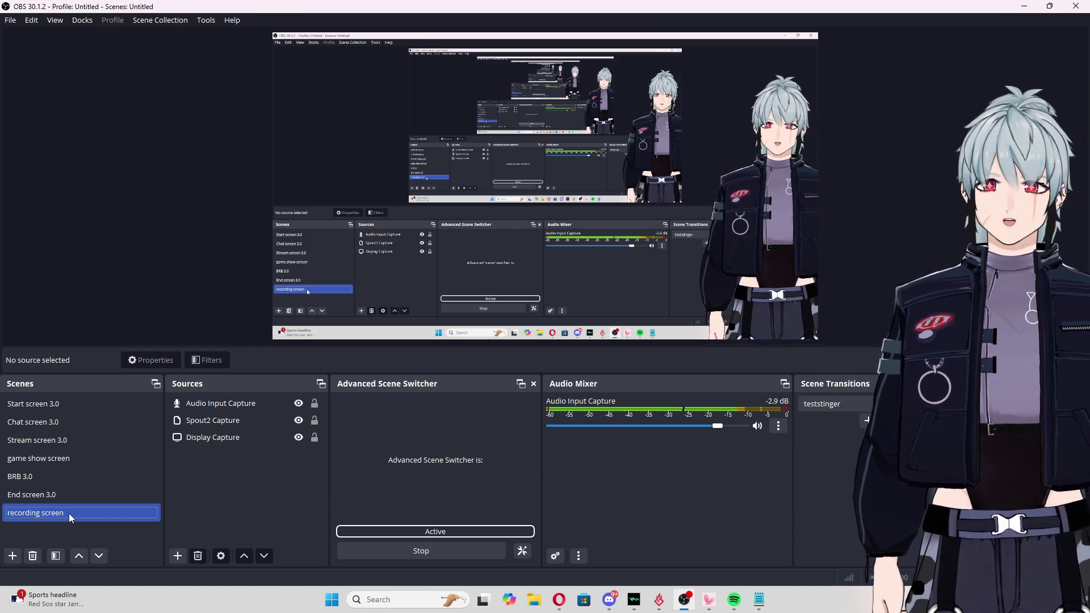
- Look over the Spout2, Audio Input and Display Capture sources, then clear the selection
click(232, 421)
click(235, 404)
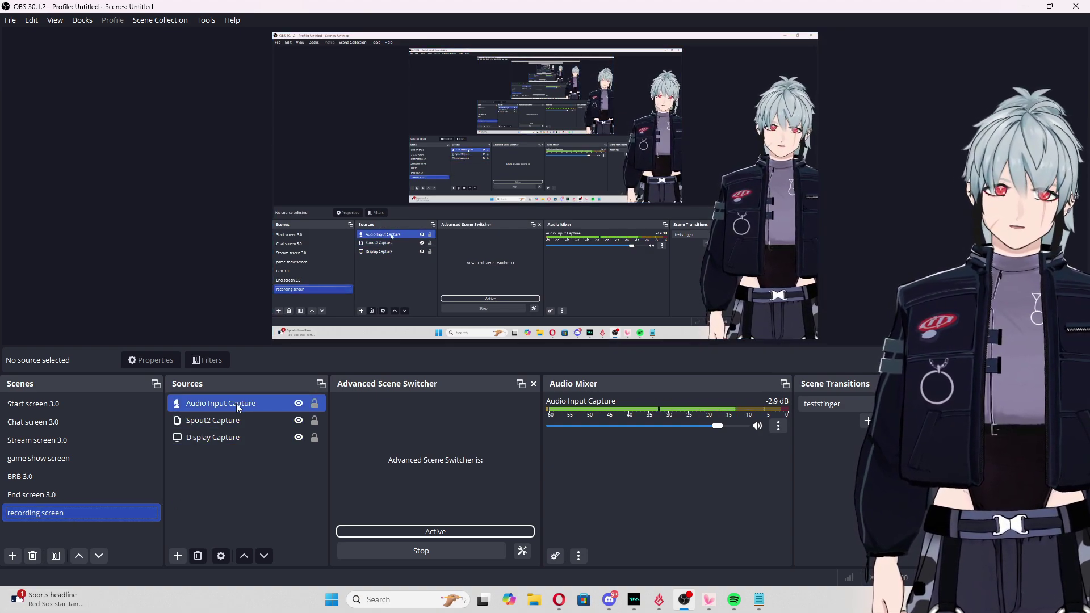
click(237, 422)
click(236, 439)
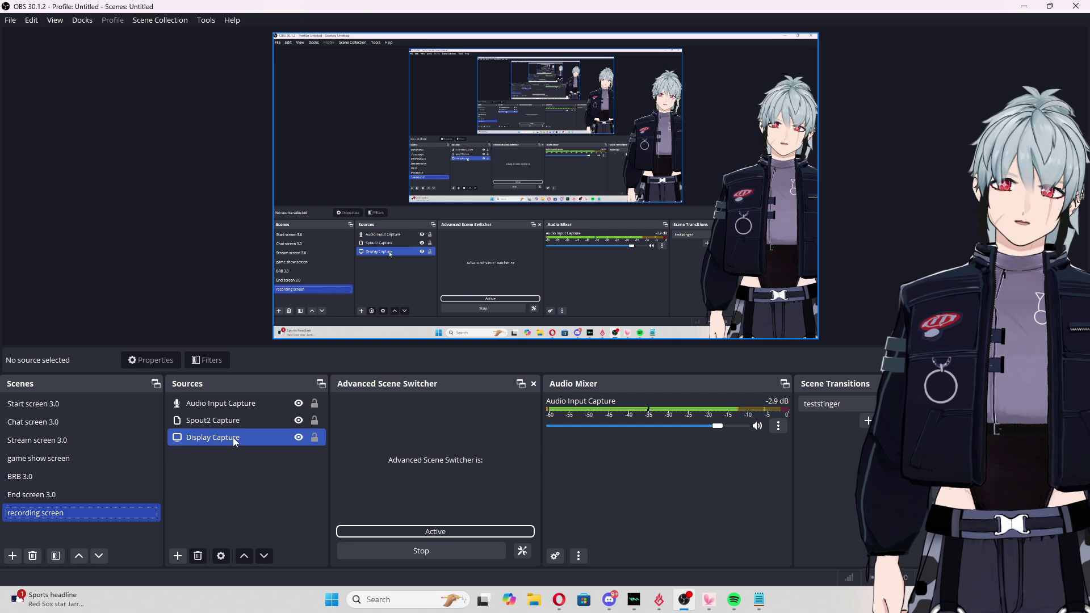
click(237, 421)
click(238, 408)
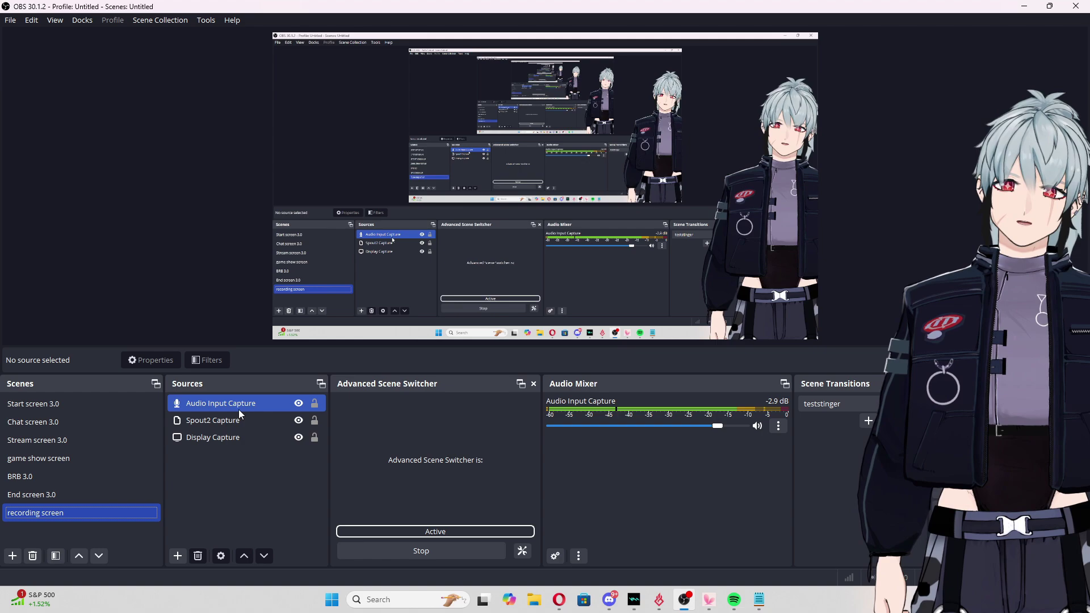
click(248, 463)
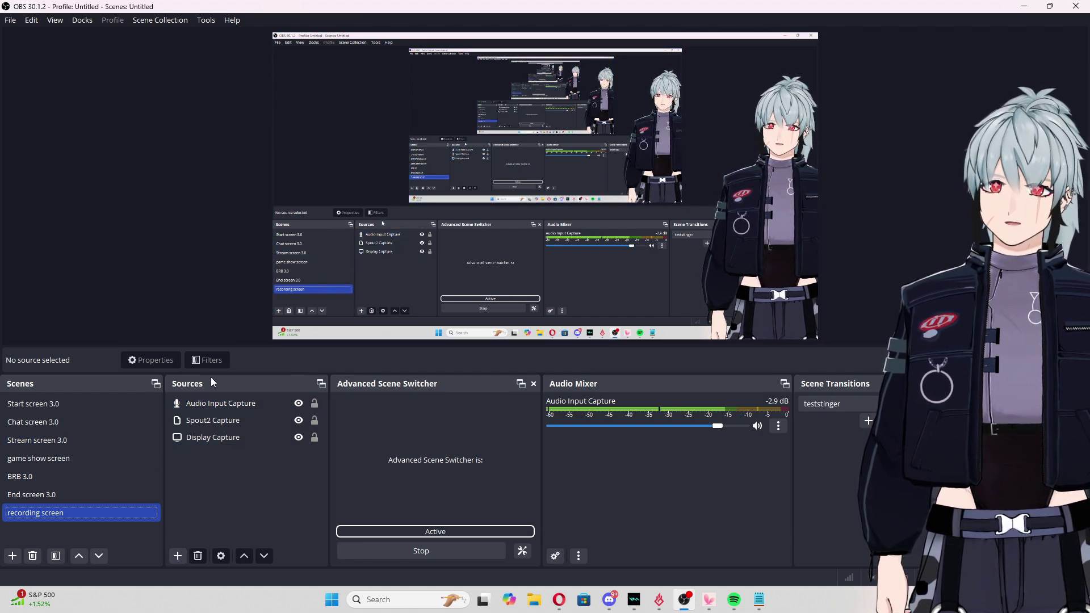
- Create an Application Audio Capture (BETA) source and name it 'test'
click(177, 557)
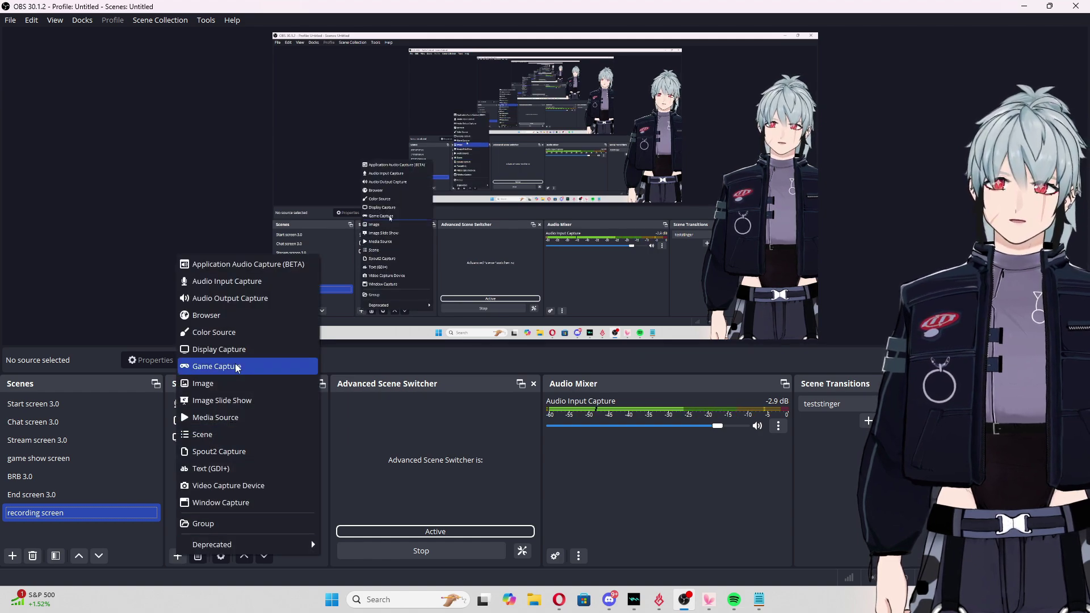
click(273, 265)
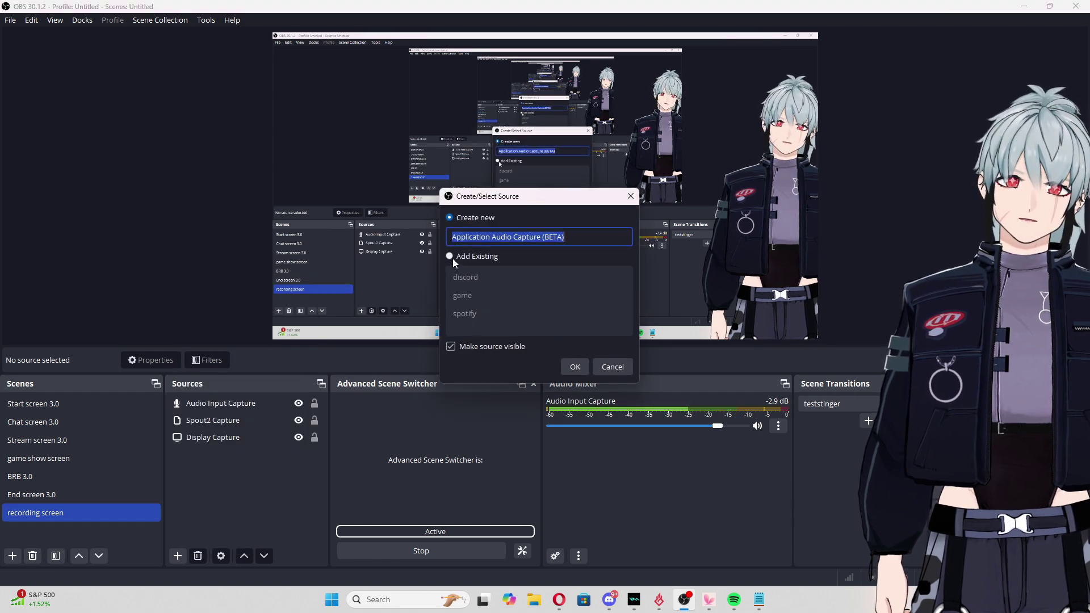
click(570, 242)
key(ctrl+a)
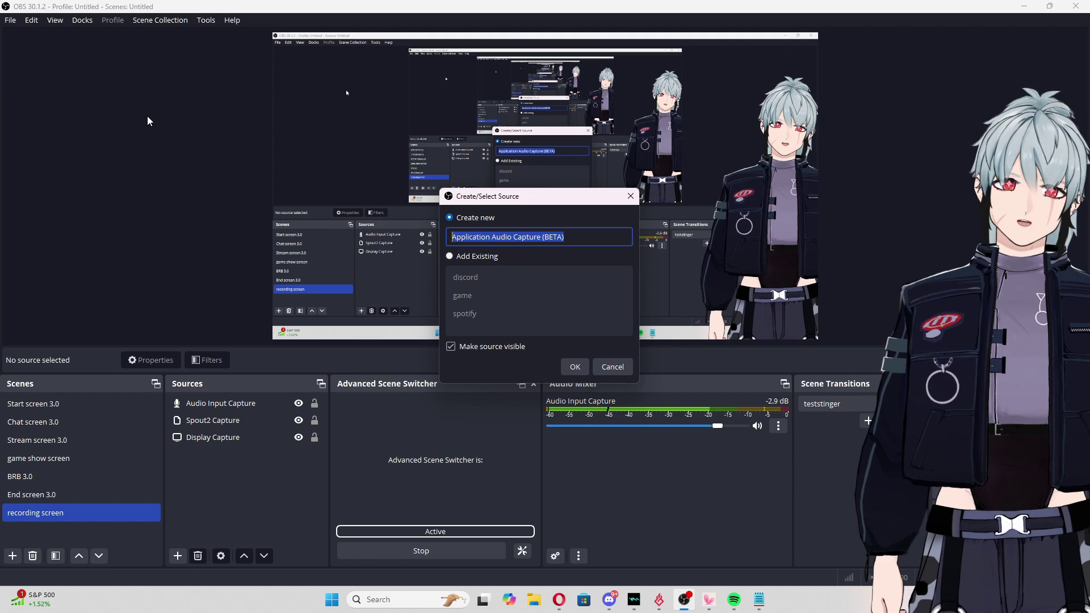
text(test)
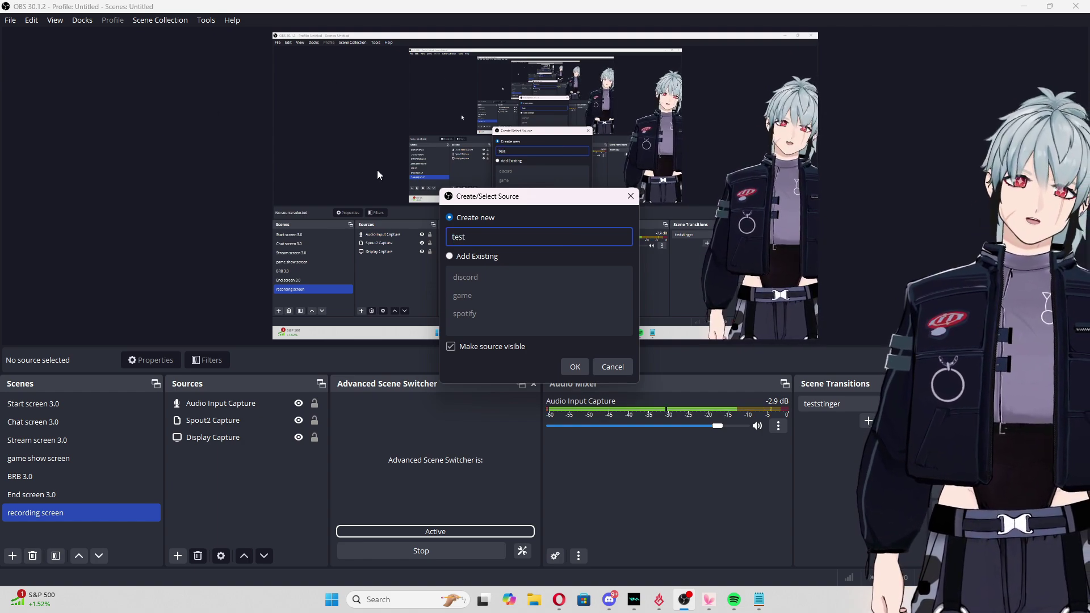
click(573, 367)
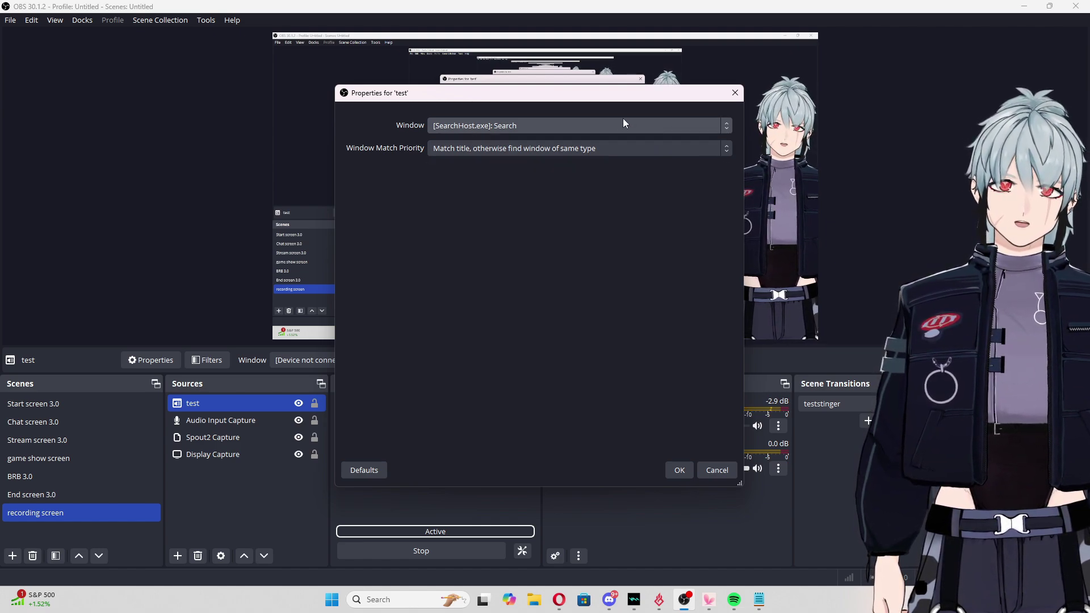
- Set the test source's Window to [Spotify.exe]: Spotify Premium and confirm
click(583, 148)
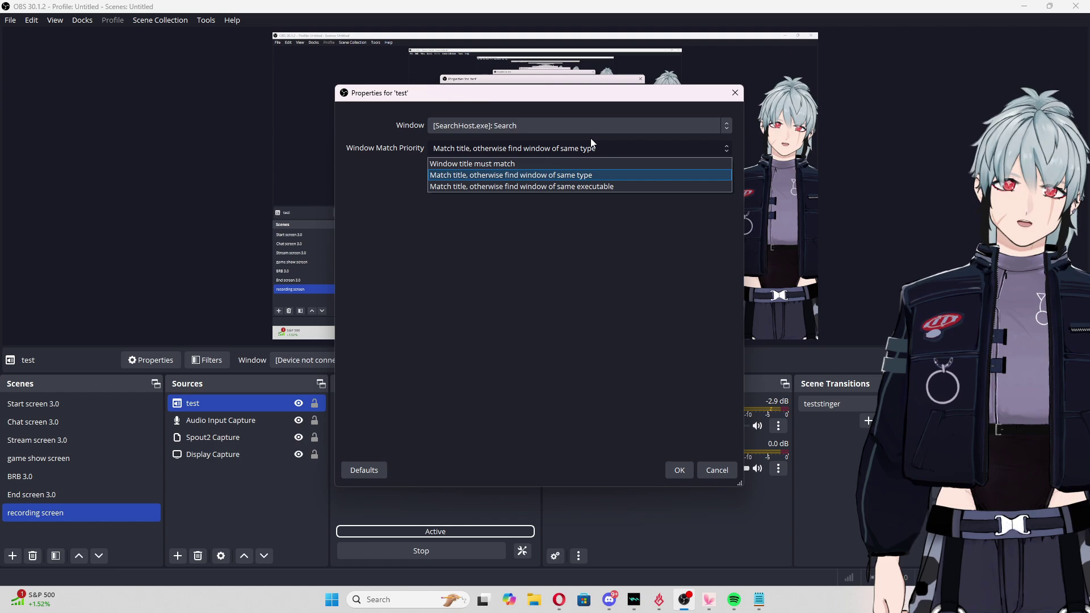
click(591, 125)
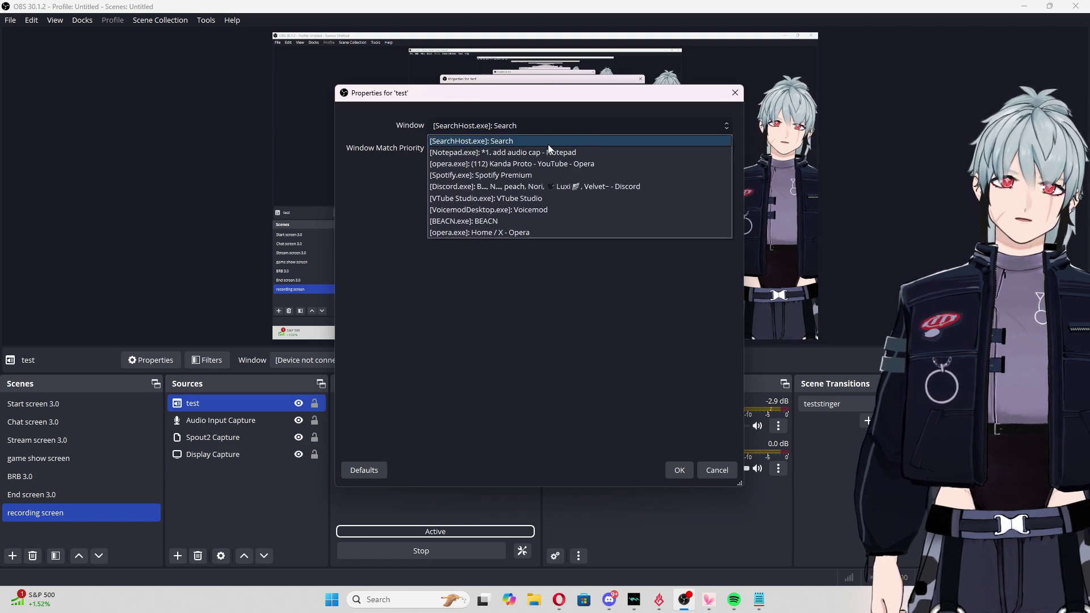
click(532, 176)
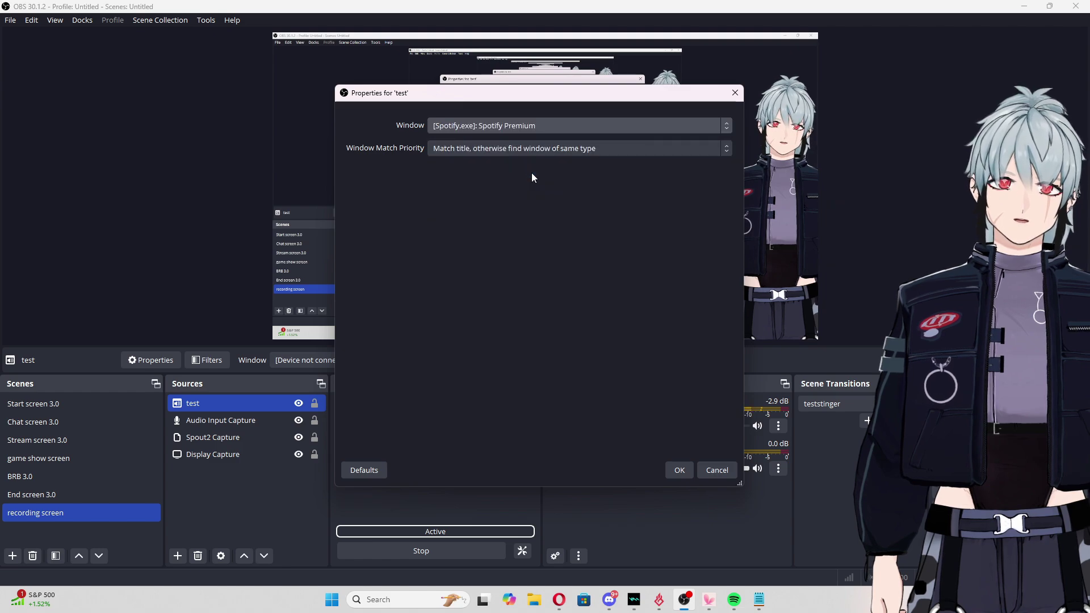
click(678, 470)
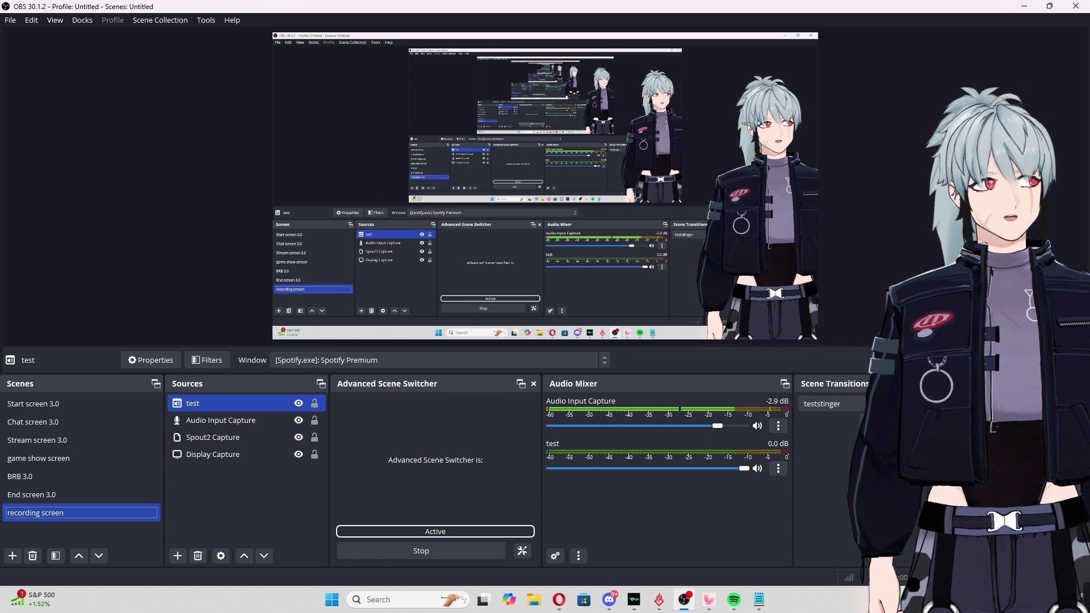
- Check Spotify, then drag the test source's mixer volume down to about -10.8 dB
key(alt+Tab)
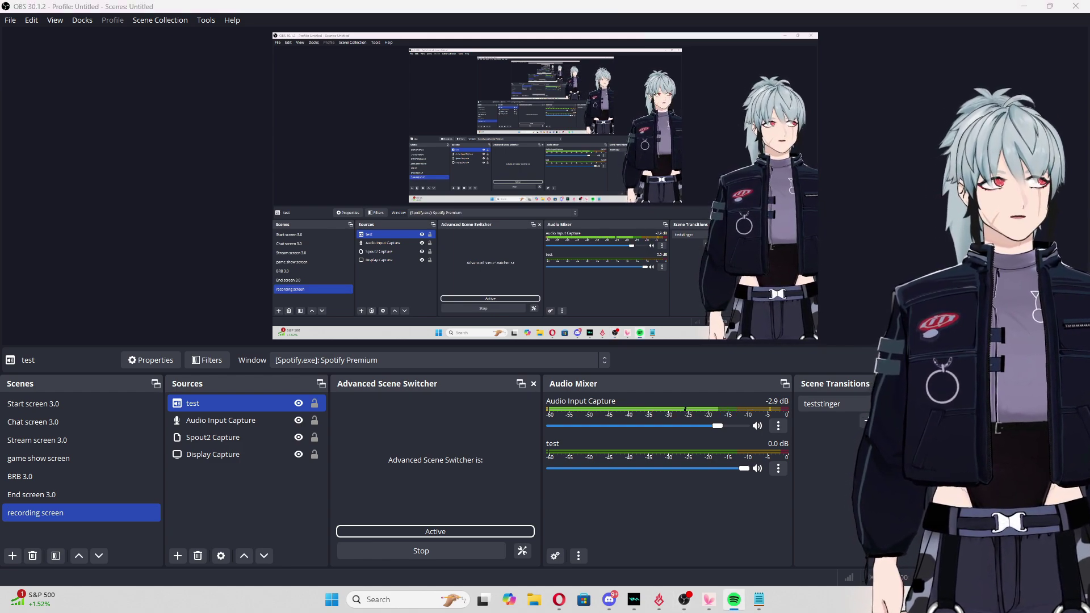
click(734, 562)
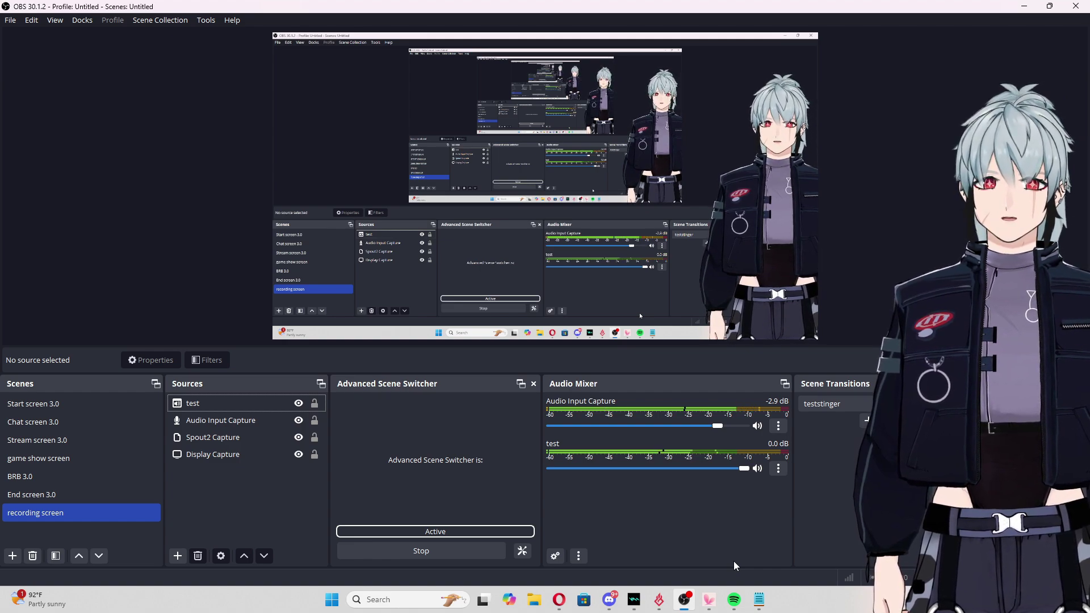
drag(743, 469, 682, 473)
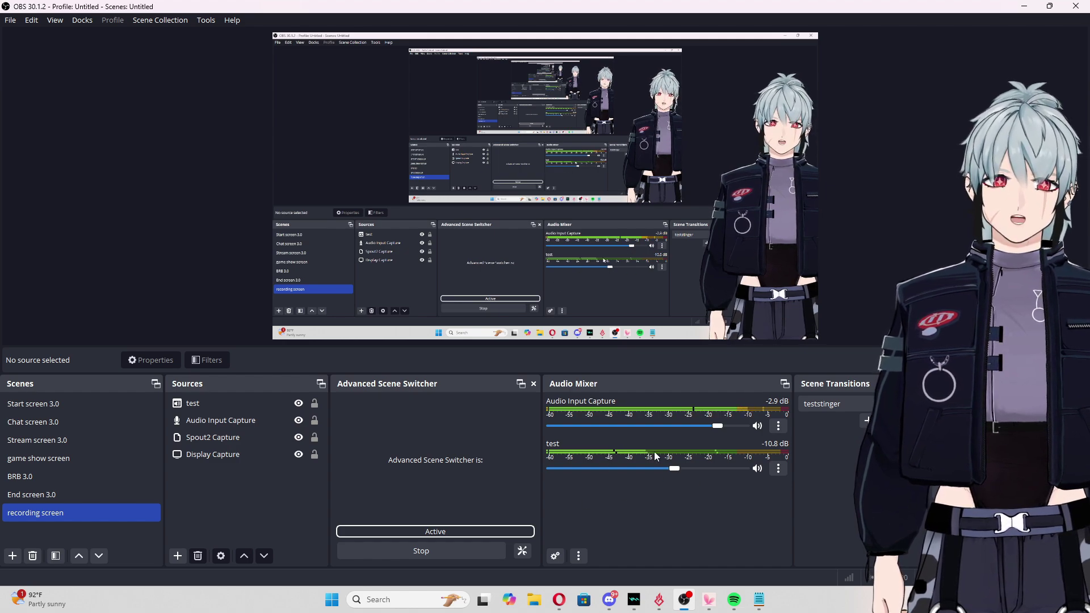
- Review the test source's properties and cancel without changes
click(200, 404)
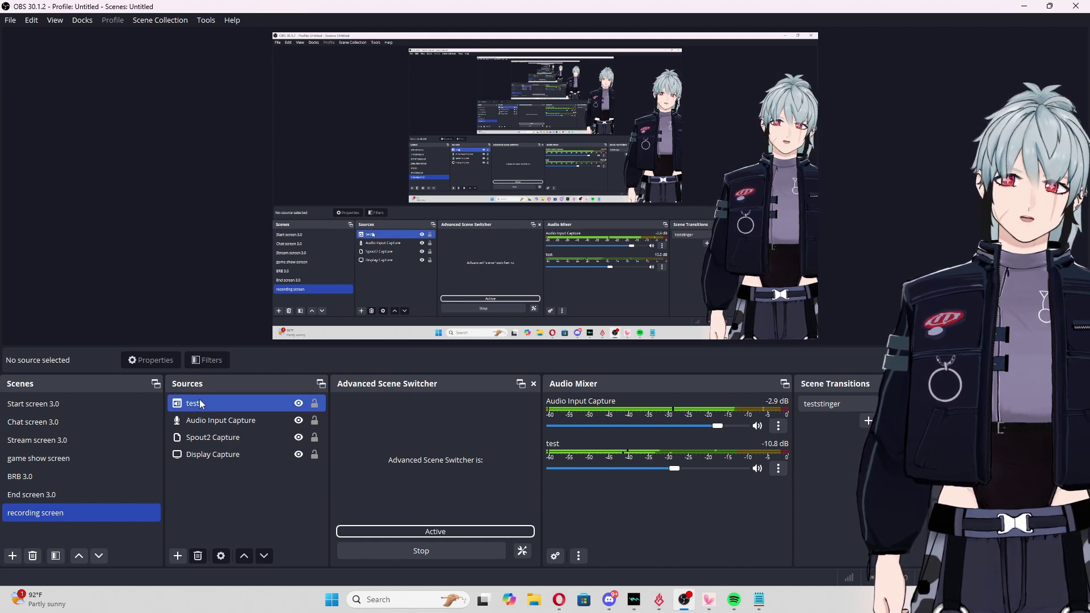
right_click(202, 405)
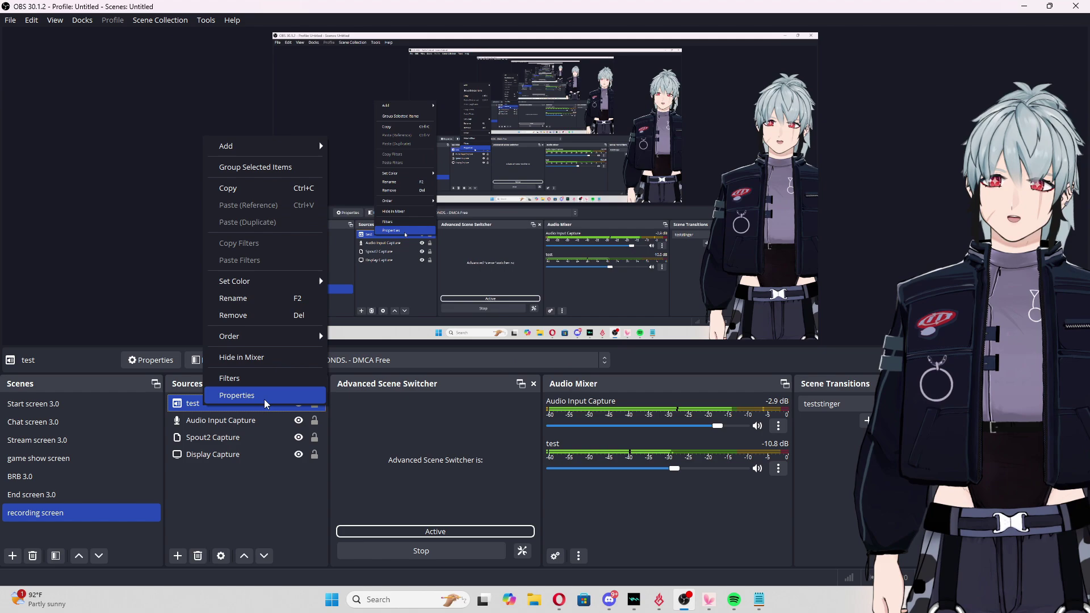
click(265, 399)
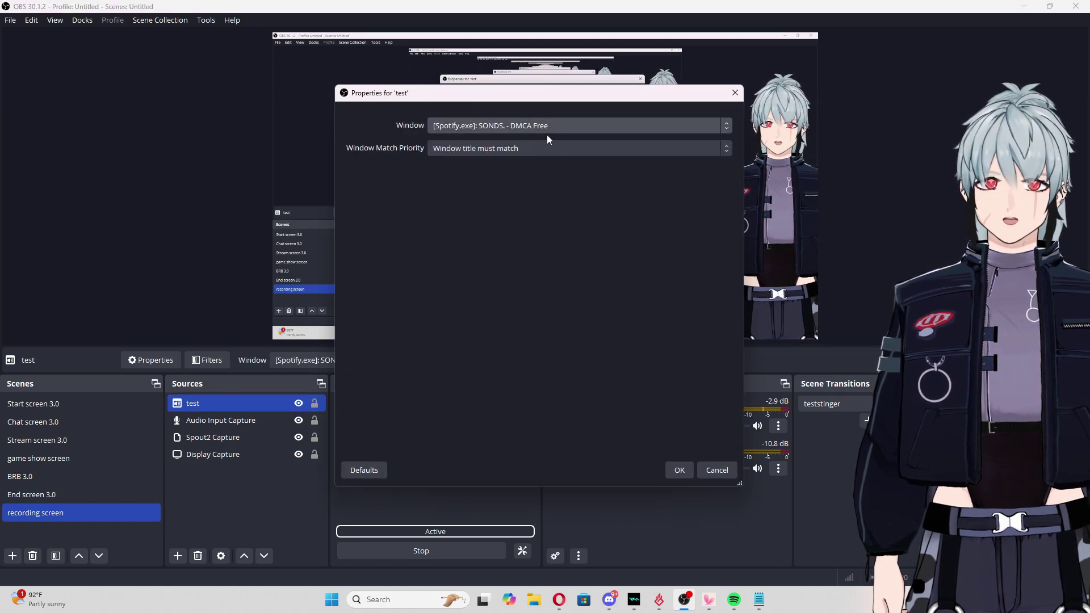
click(717, 471)
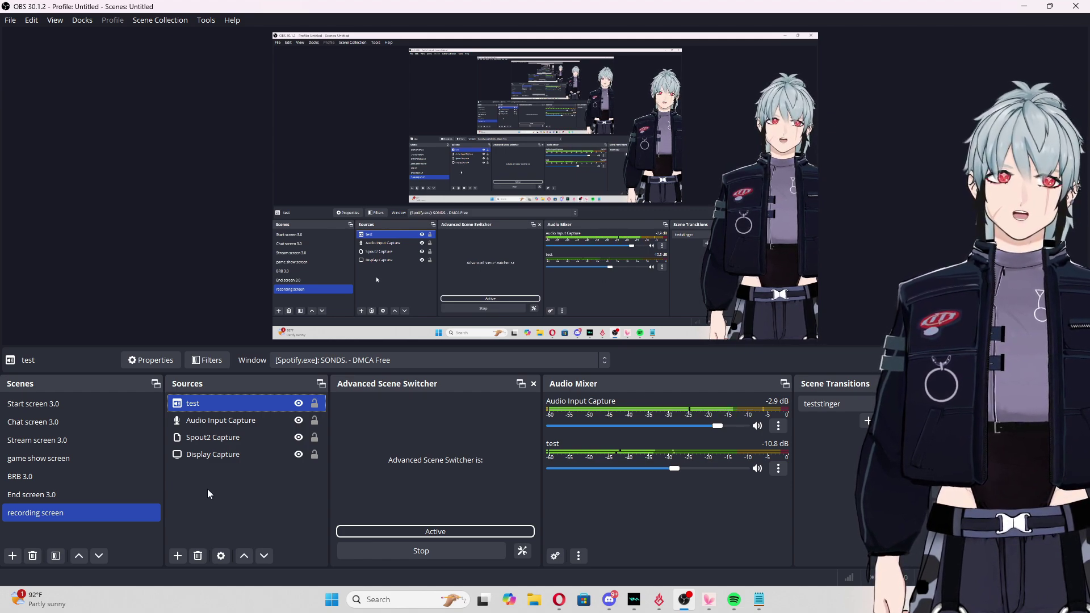
- Add the existing 'game' Application Audio Capture source to the scene
click(178, 557)
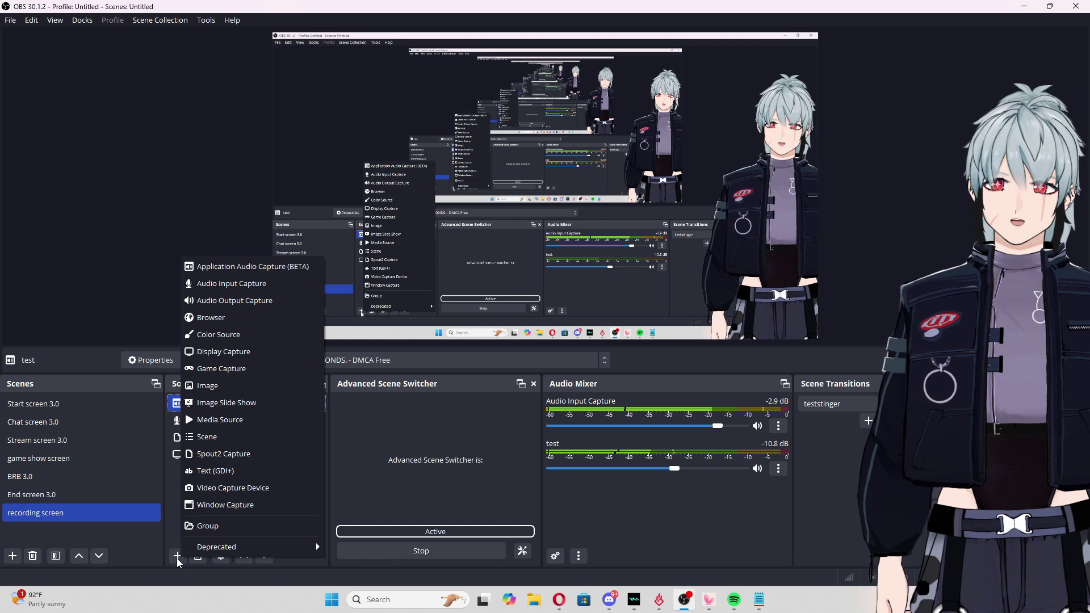
click(235, 266)
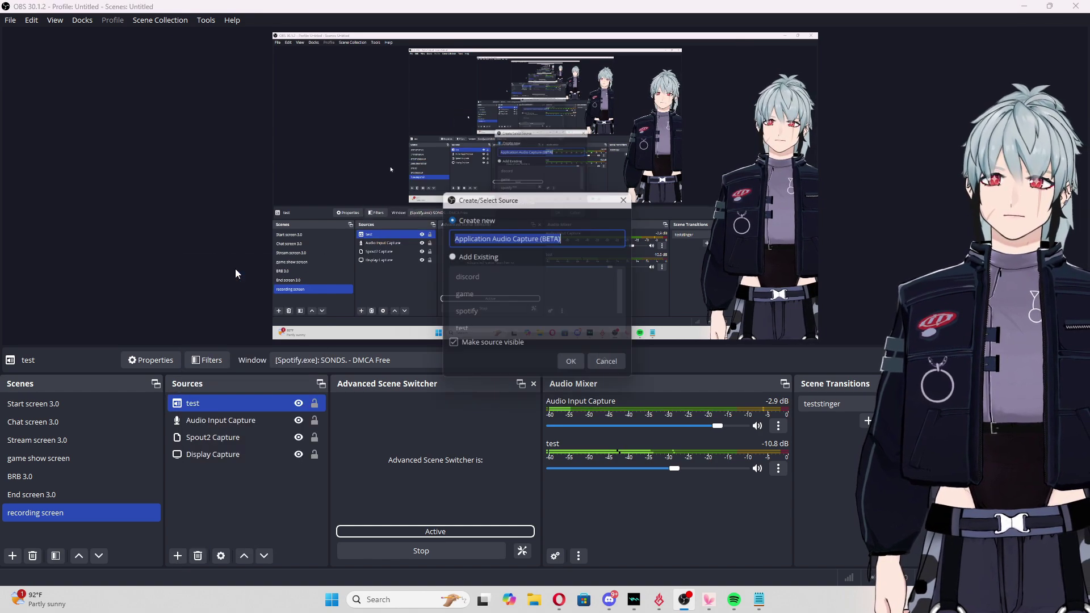
click(450, 256)
click(482, 295)
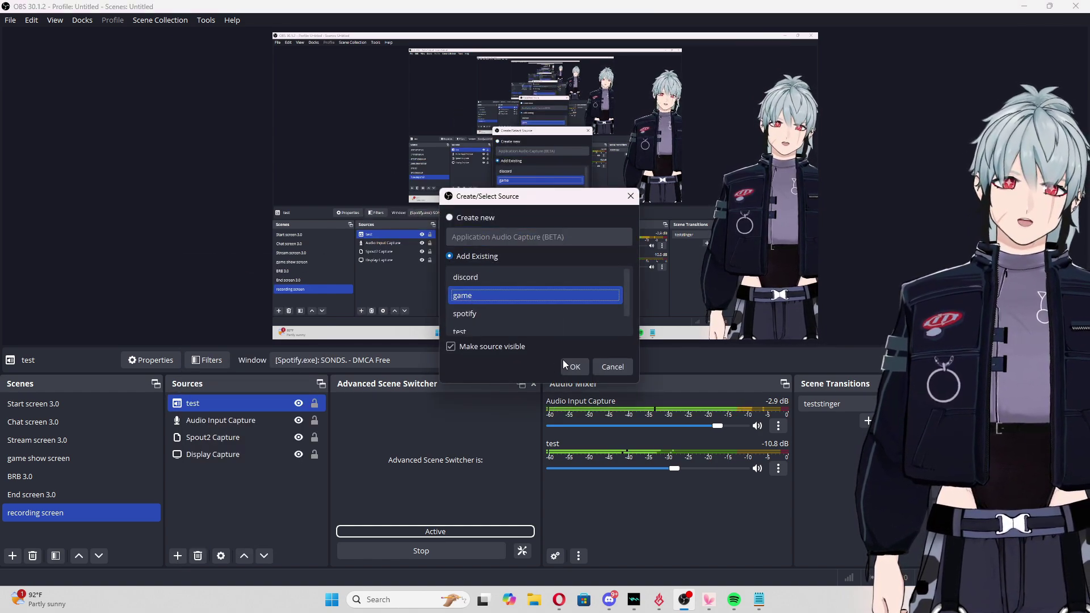
click(575, 367)
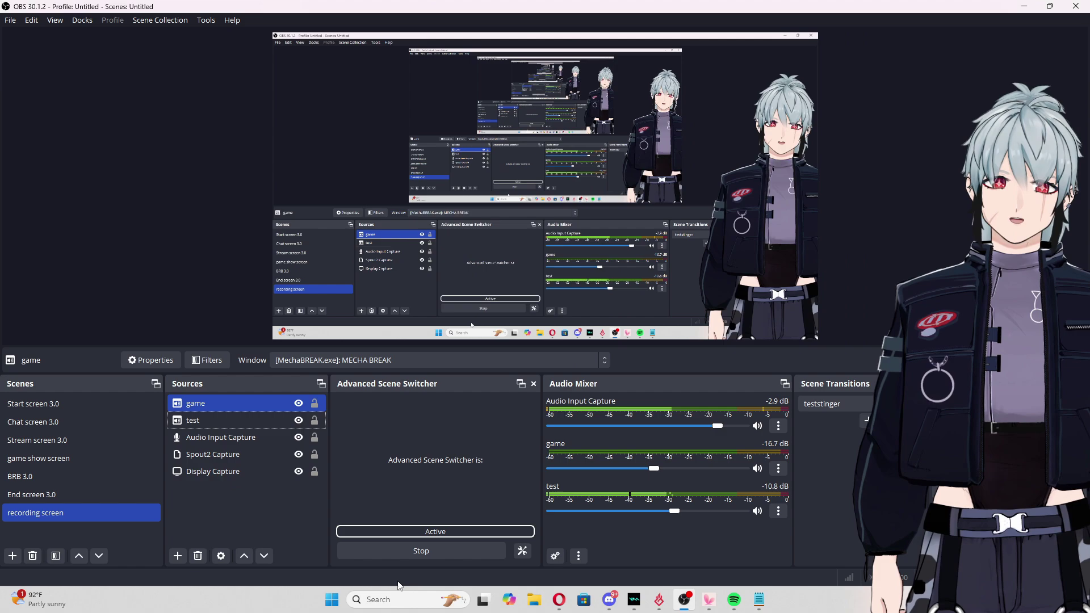
click(205, 290)
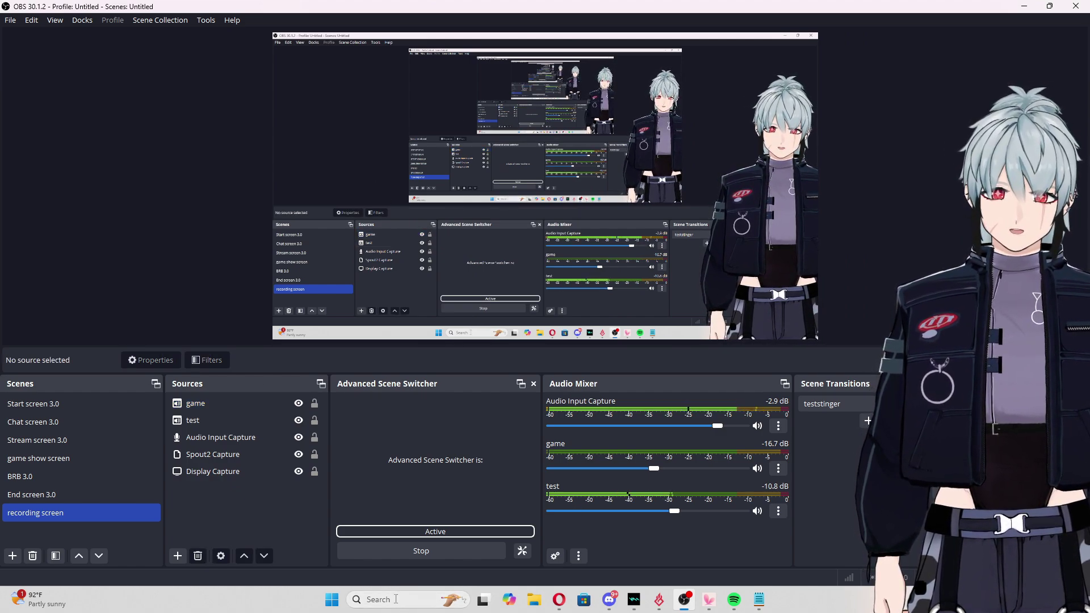
- Point the game source at the HEARTofCROWN window, lower test slightly, and open the File menu
click(227, 418)
click(232, 406)
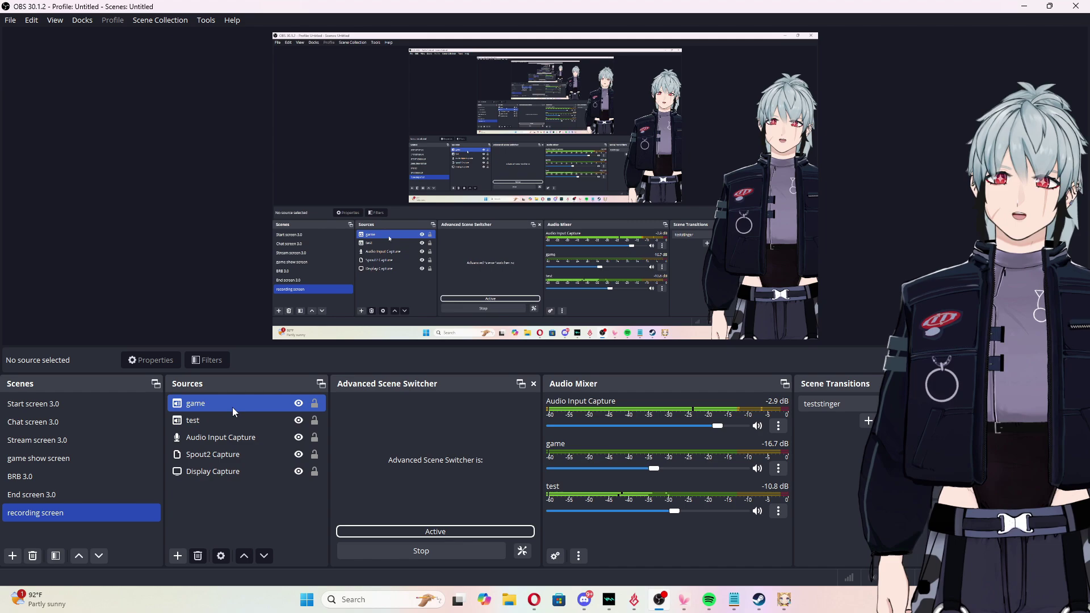
right_click(234, 406)
click(263, 402)
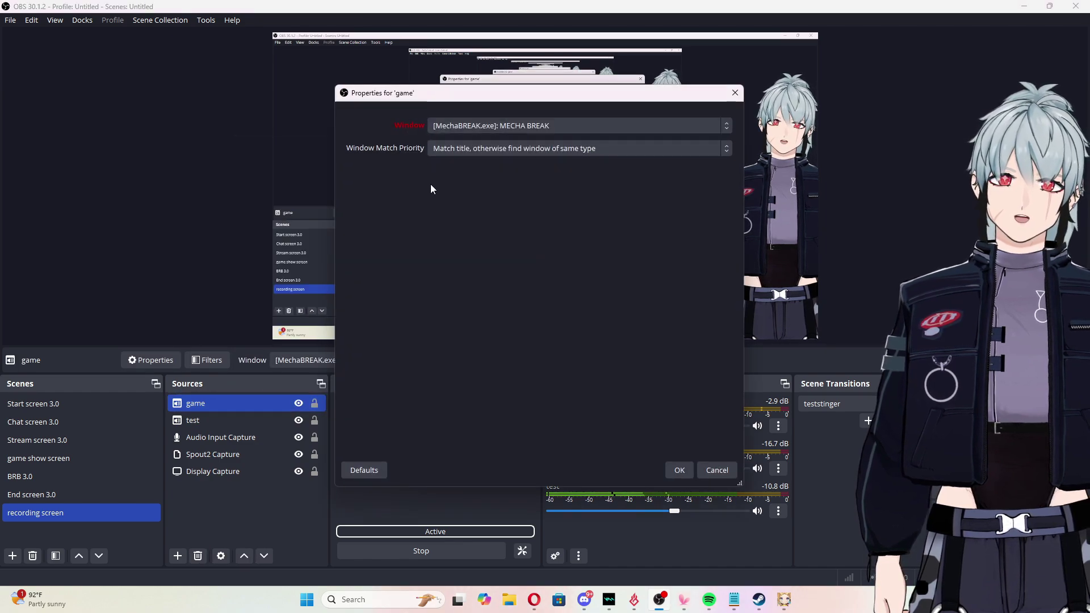
click(521, 126)
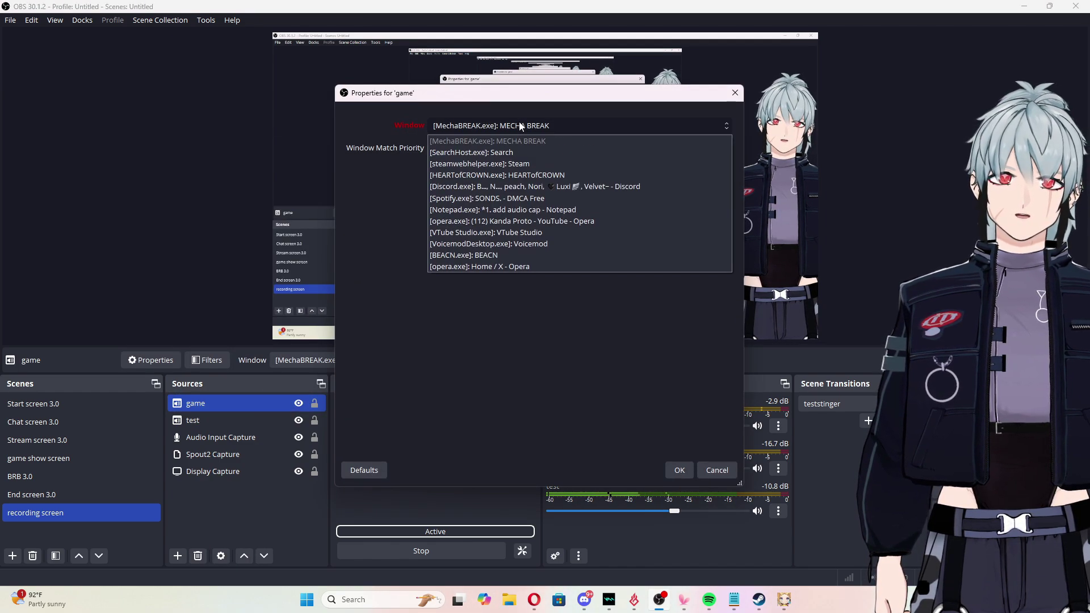
click(539, 175)
click(680, 470)
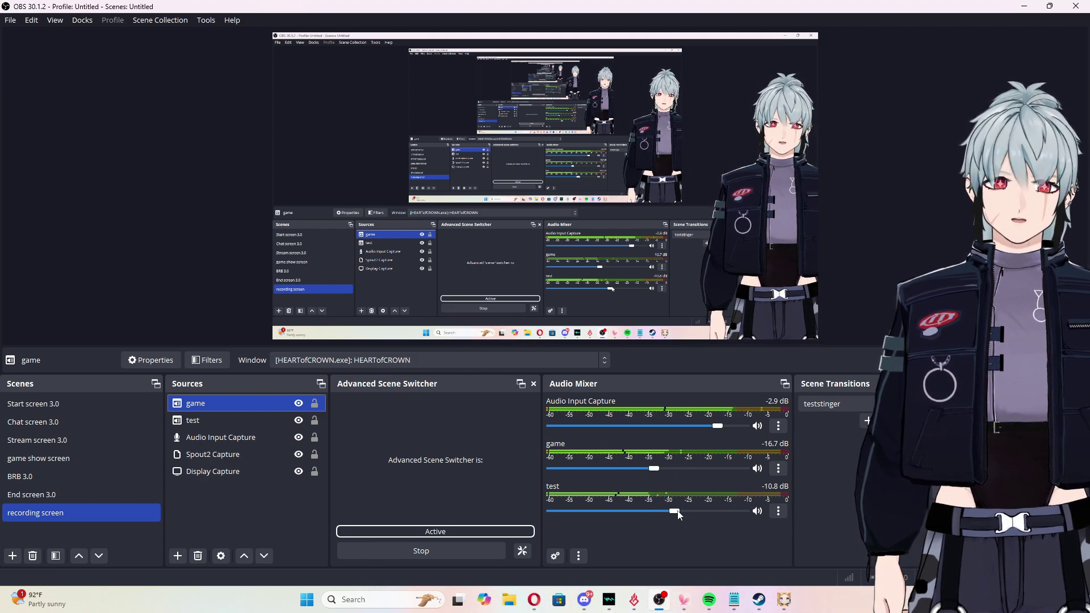
drag(675, 512, 668, 512)
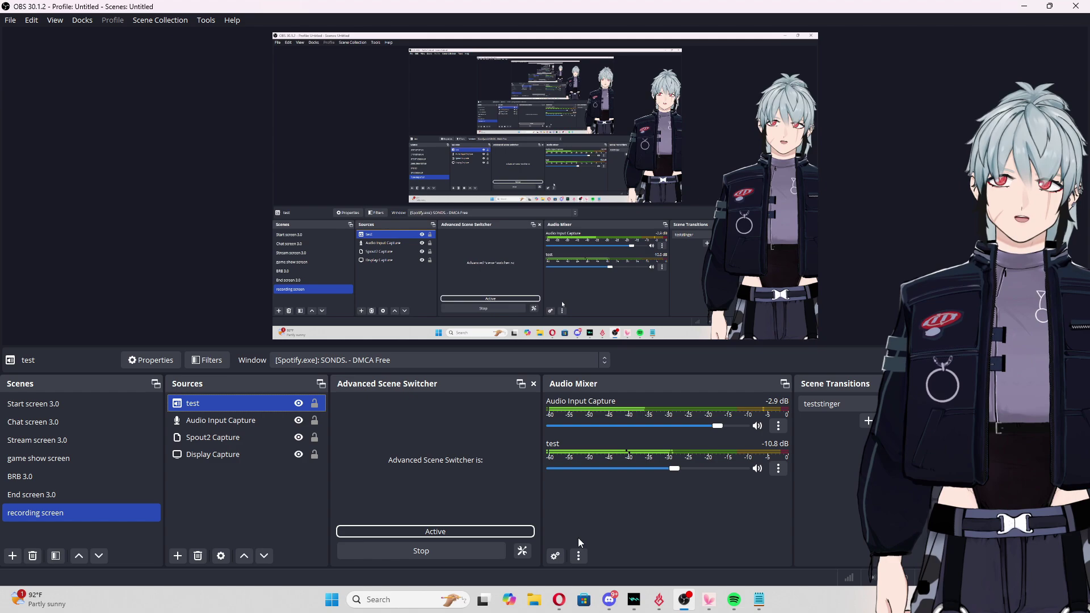
click(10, 21)
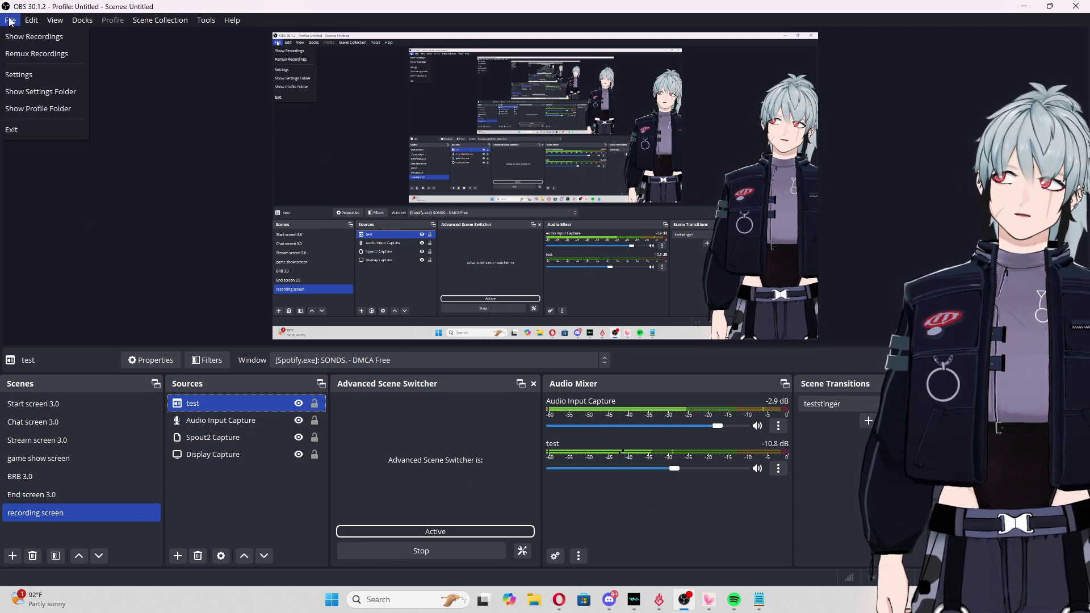
- Enable the Twitch VOD Track on track 2 in Settings > Output and save
click(27, 75)
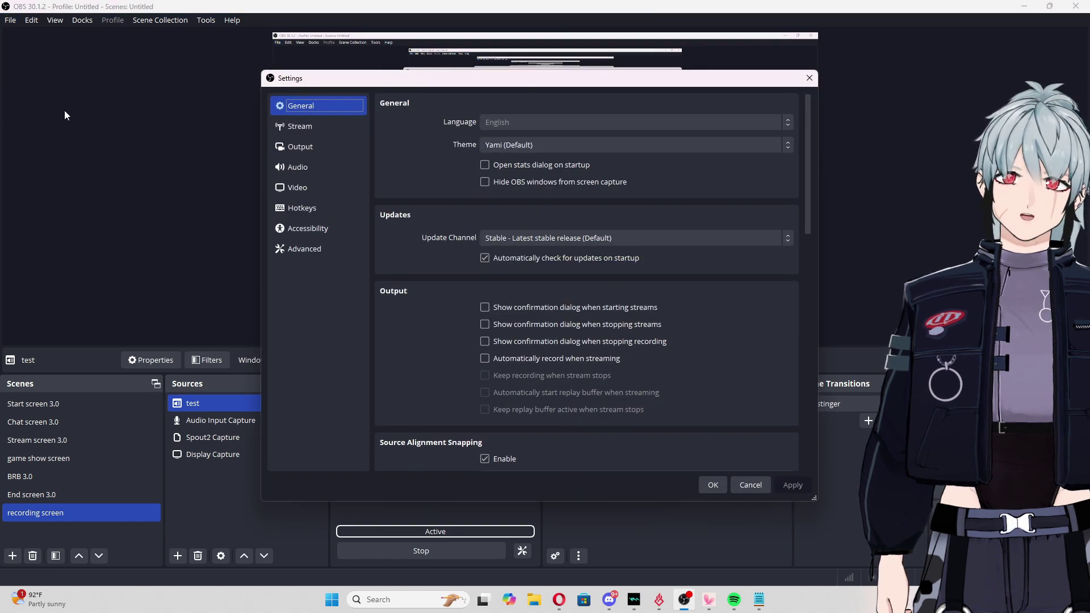
click(315, 150)
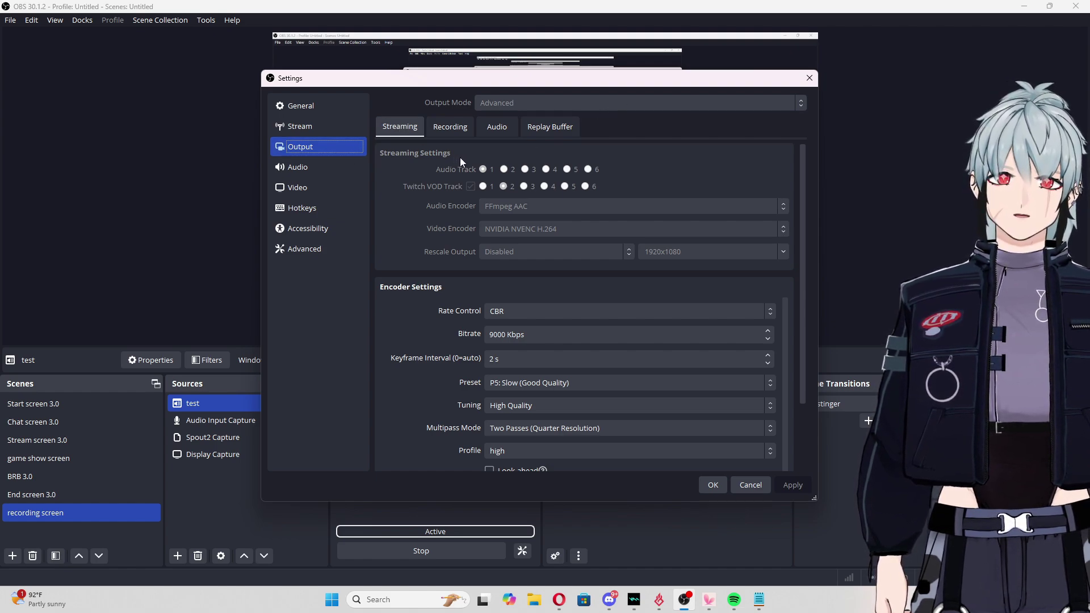
click(470, 186)
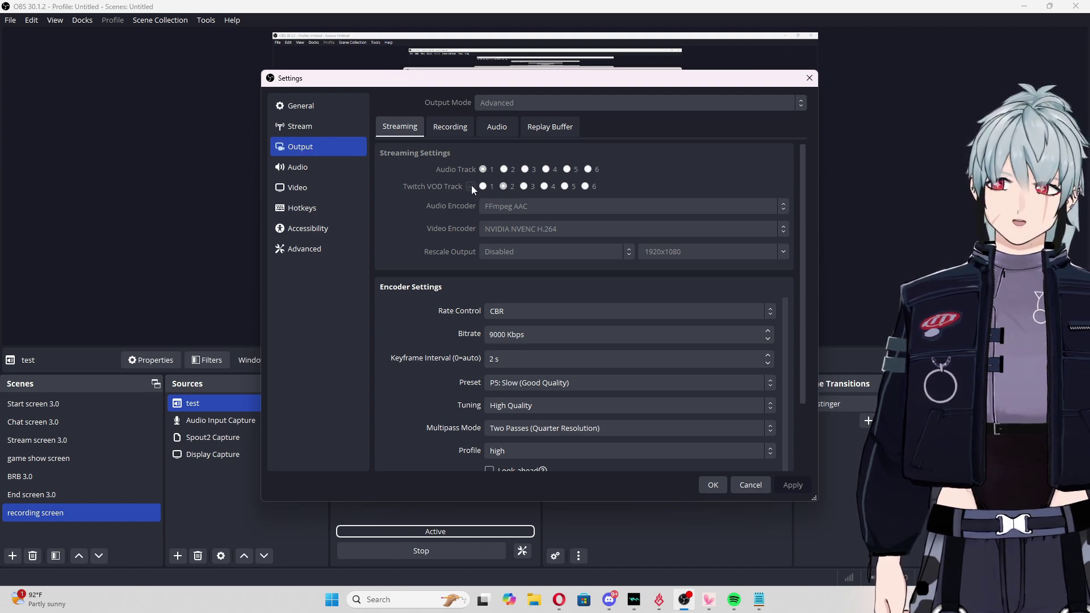
click(471, 185)
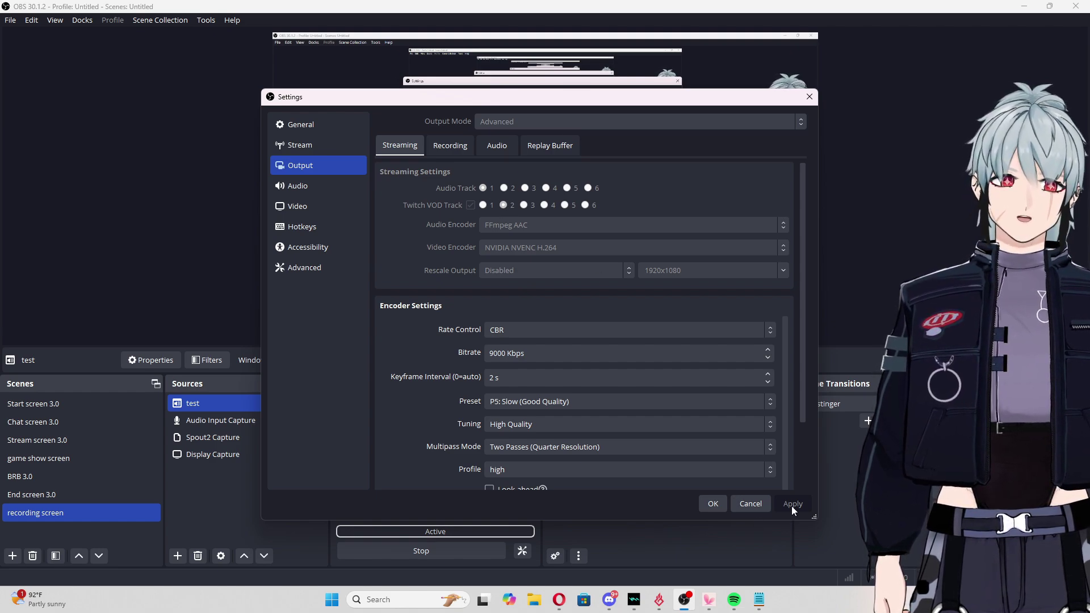
click(722, 501)
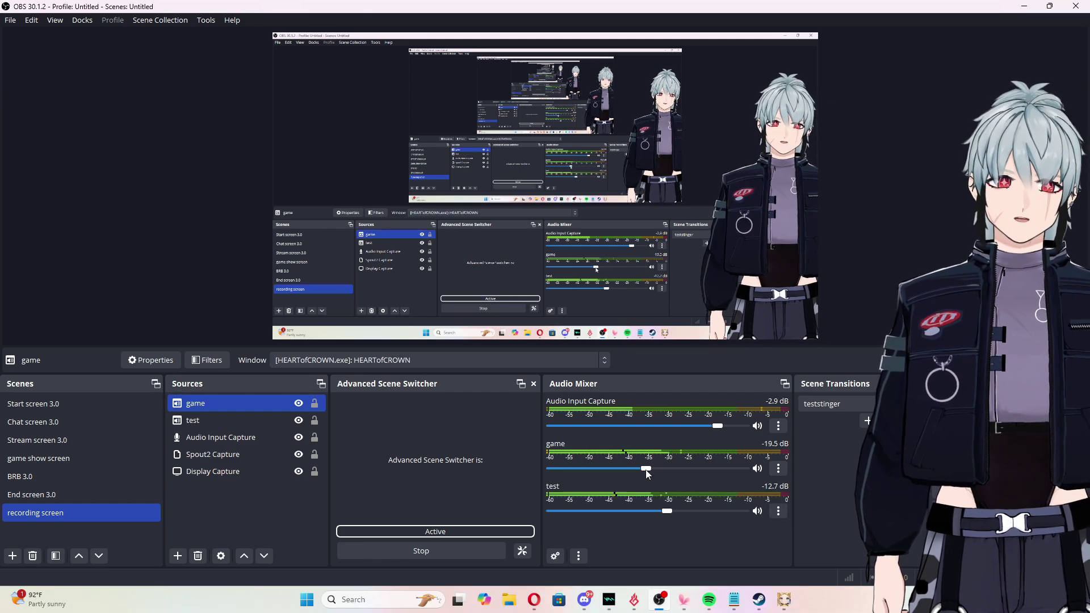
- In Advanced Audio Properties, untick Track 2 for the test source
click(779, 467)
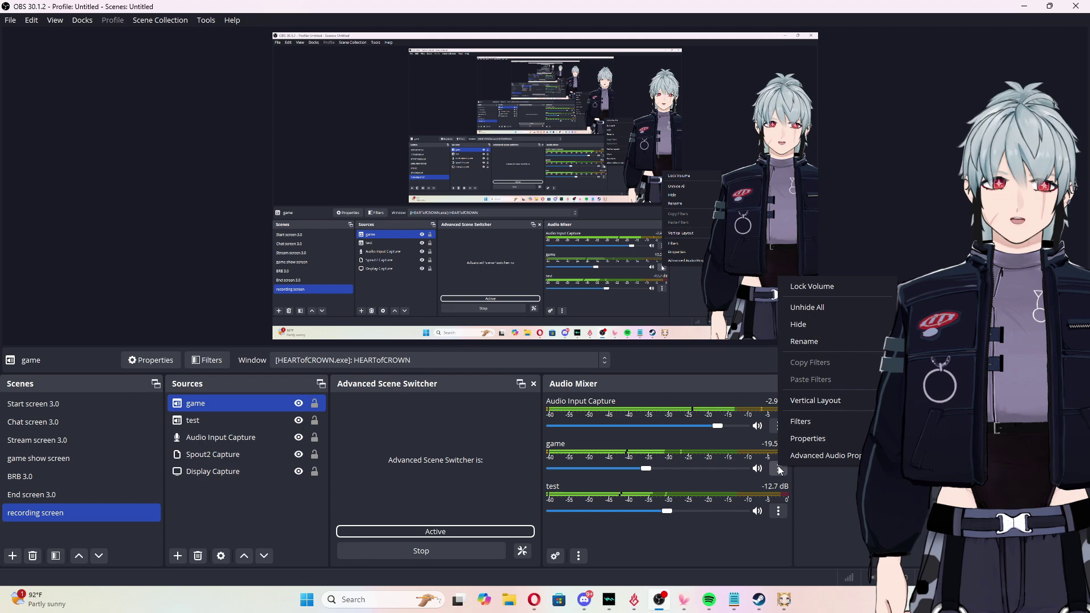
click(816, 456)
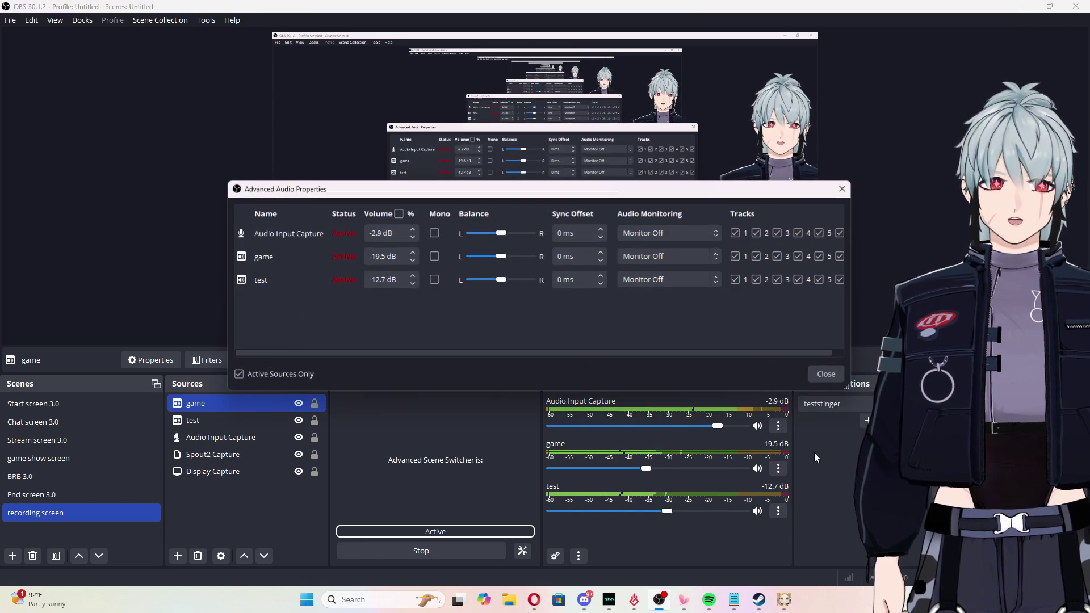
click(757, 280)
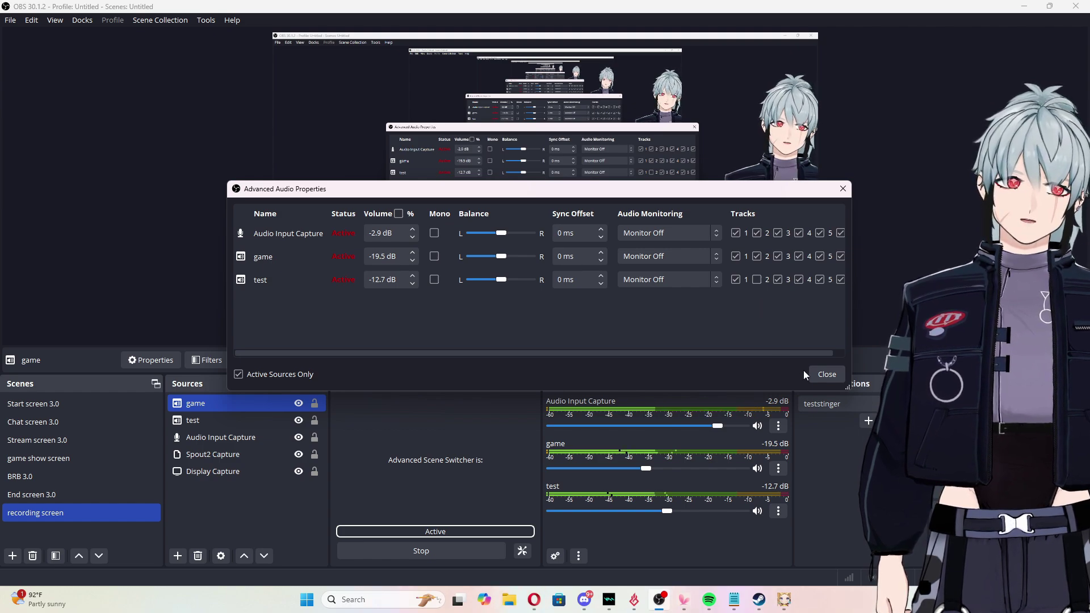
- Close Advanced Audio Properties, quit HEARTofCROWN from its taskbar preview, and deselect the game source
click(827, 373)
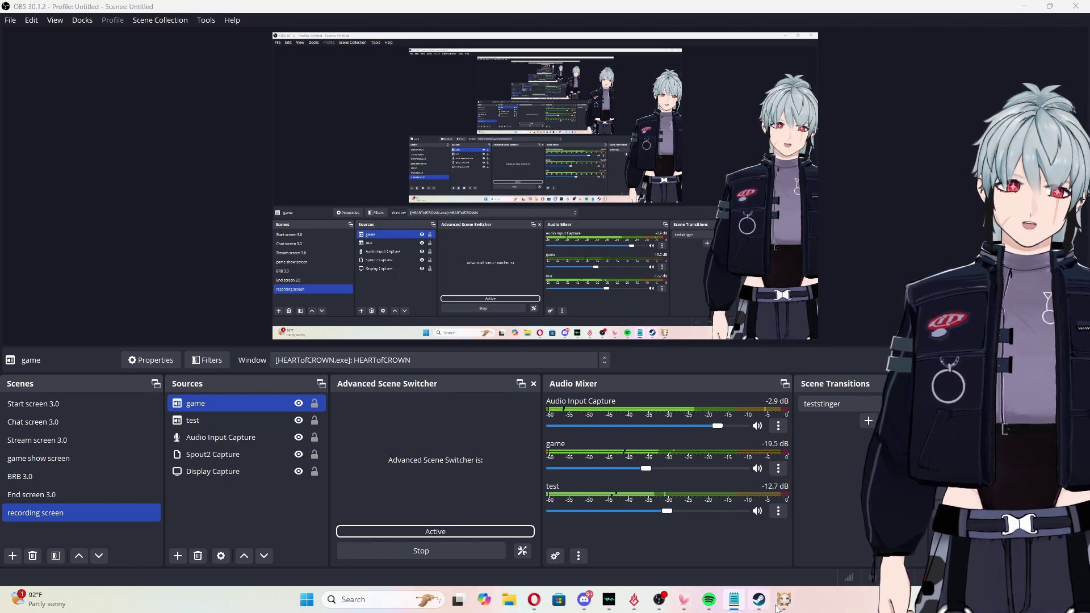
mouse_move(784, 600)
mouse_move(823, 520)
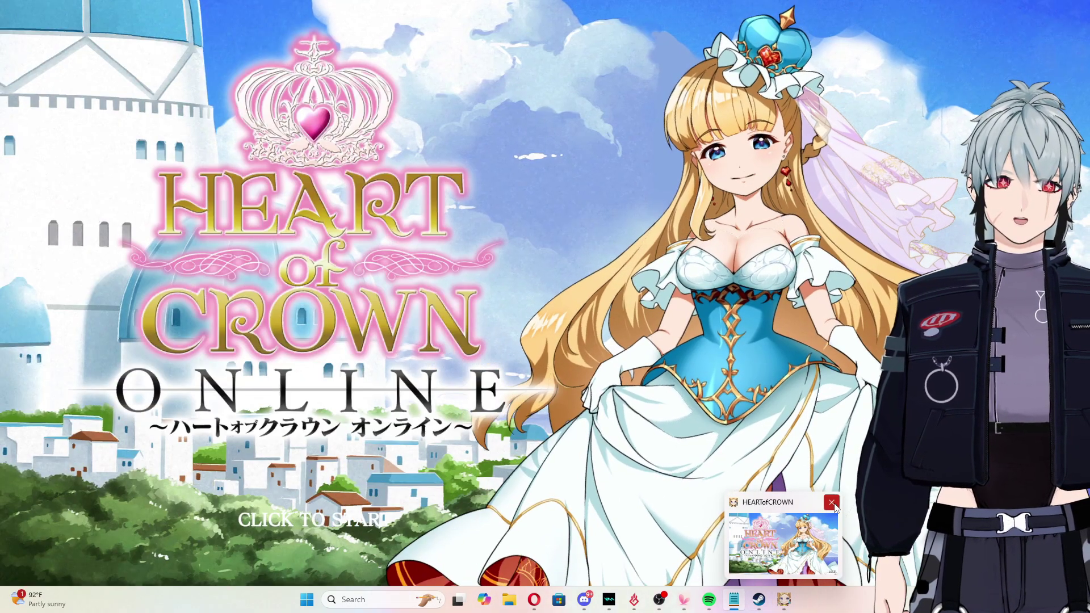
click(831, 502)
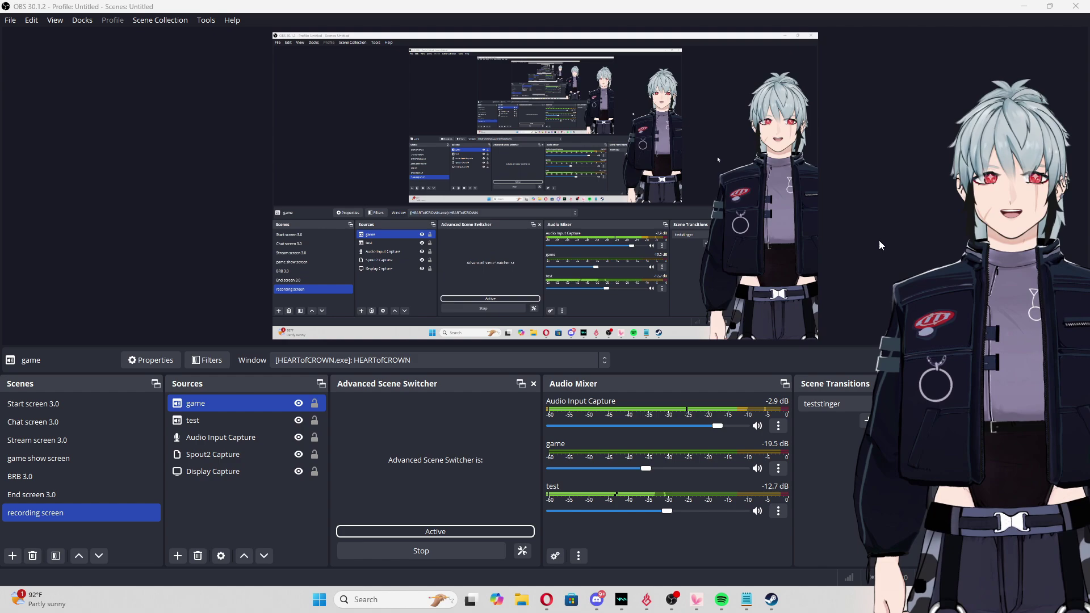
click(227, 516)
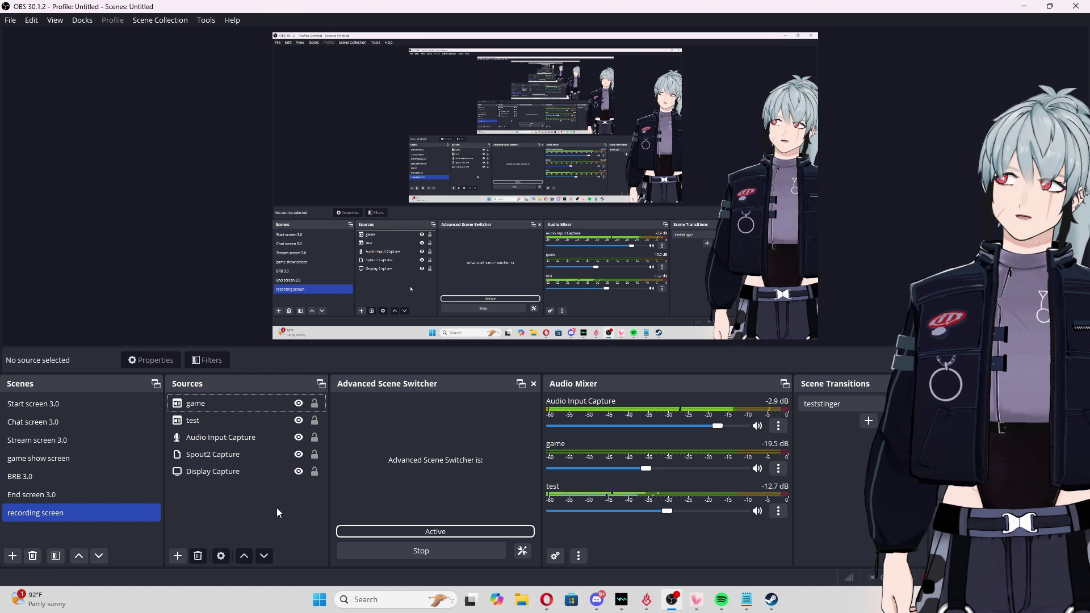
- Add Alert box 2 to the scene as an existing Browser source
click(177, 556)
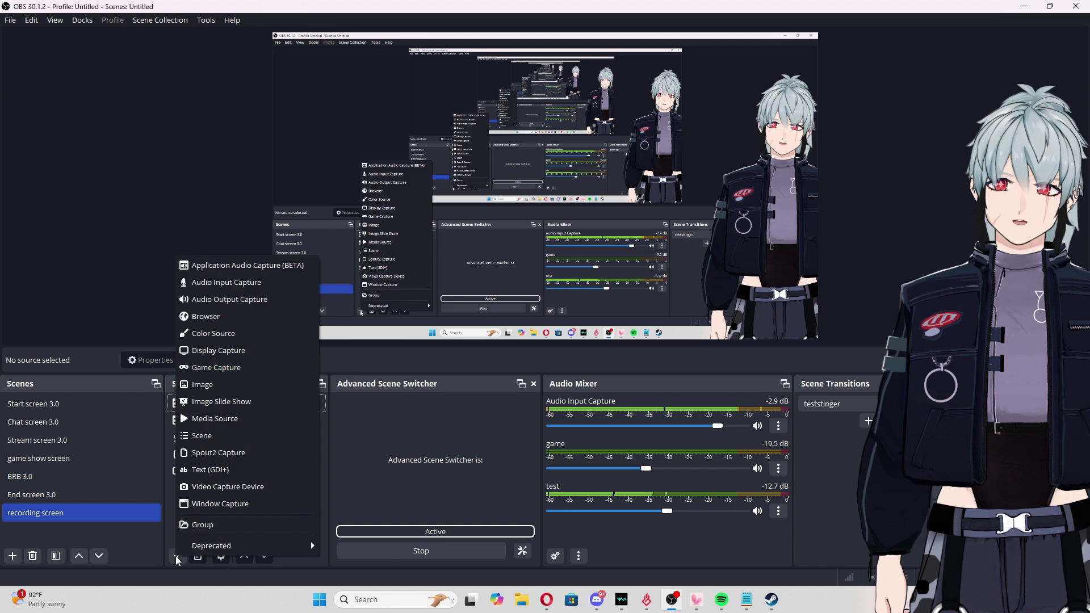
click(264, 323)
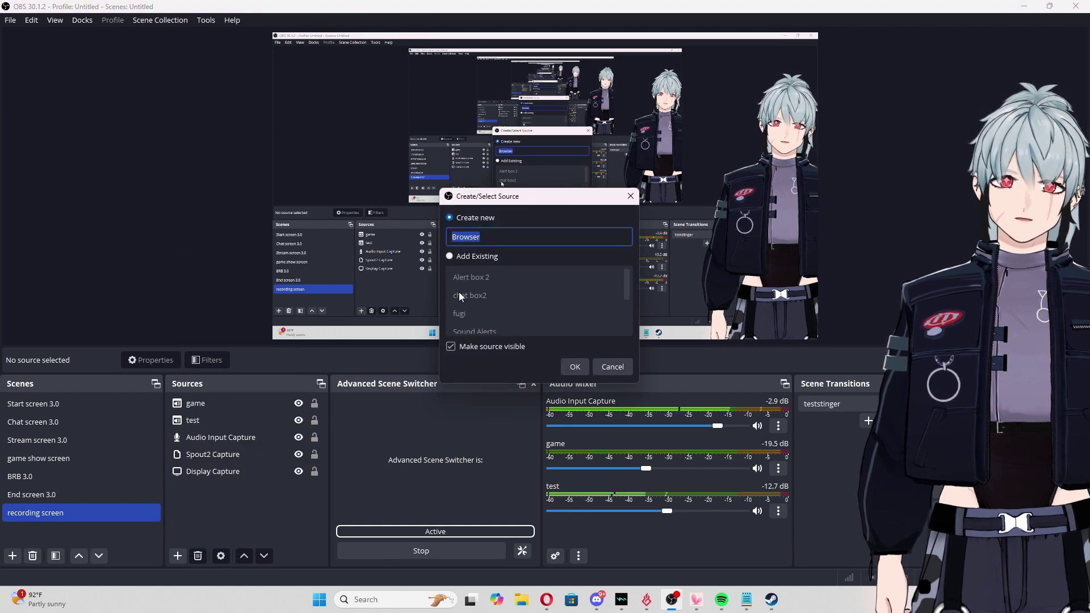
click(450, 256)
click(478, 277)
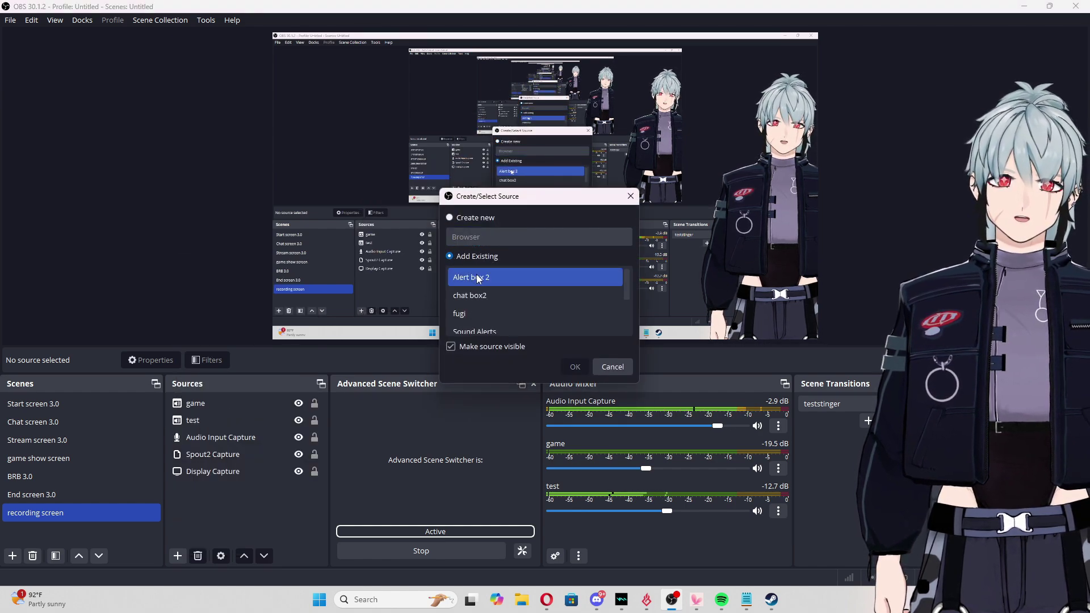
click(569, 366)
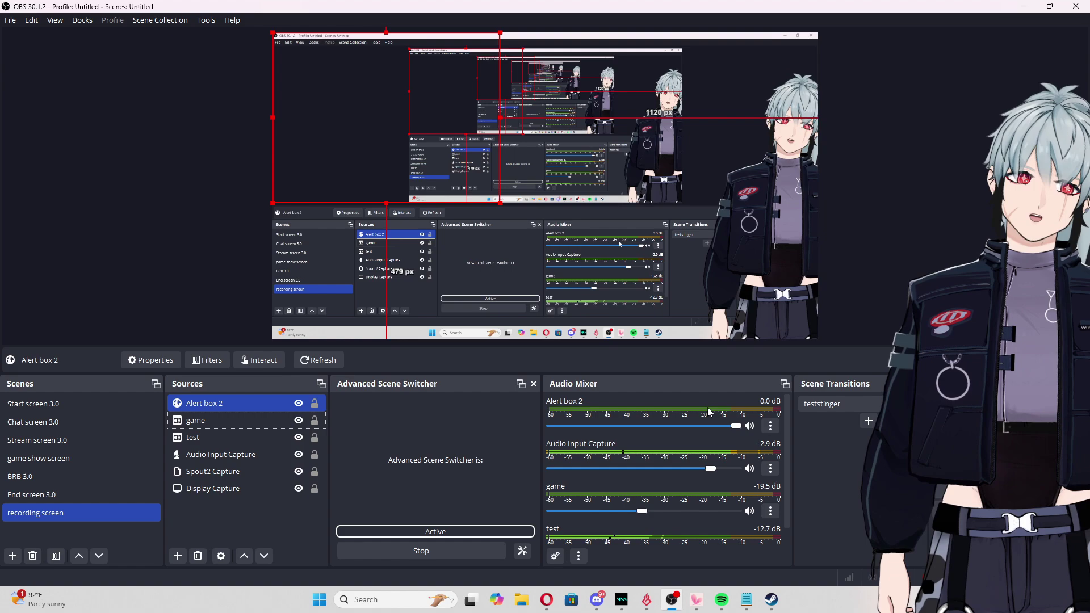
right_click(219, 410)
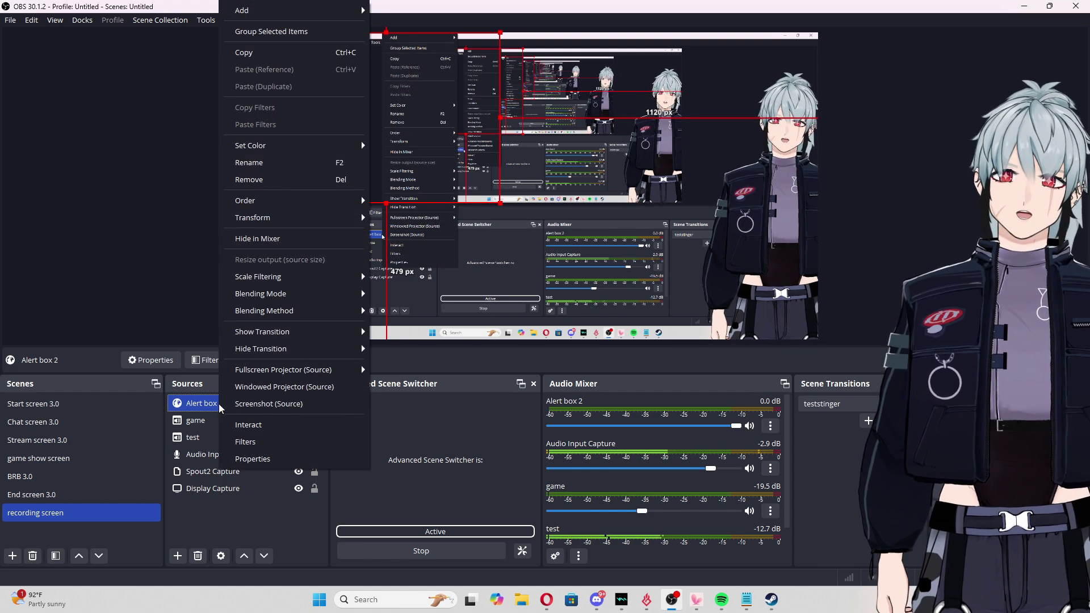
click(250, 460)
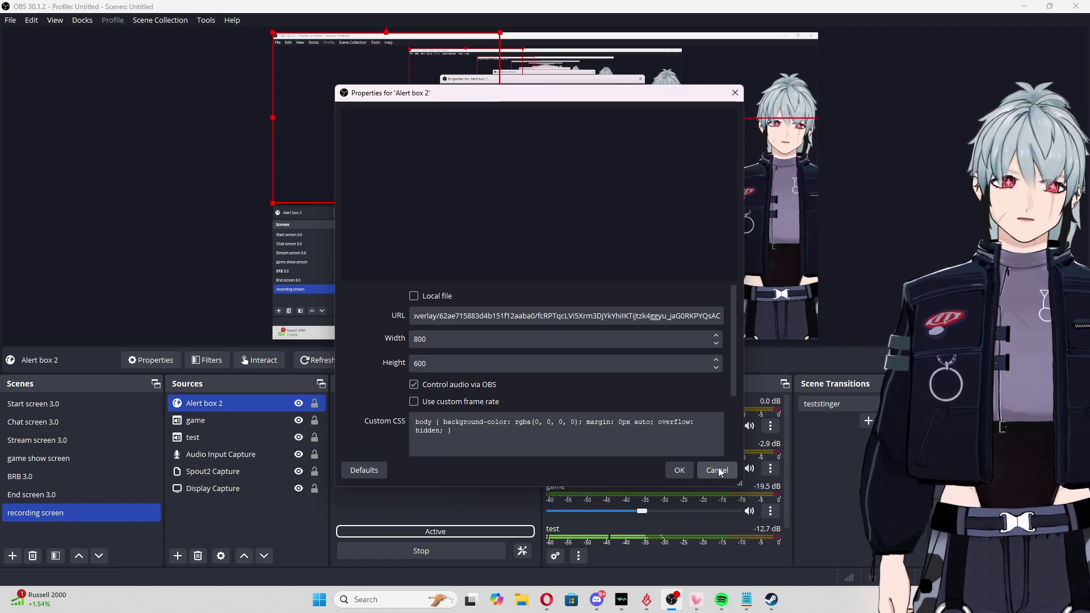
click(680, 470)
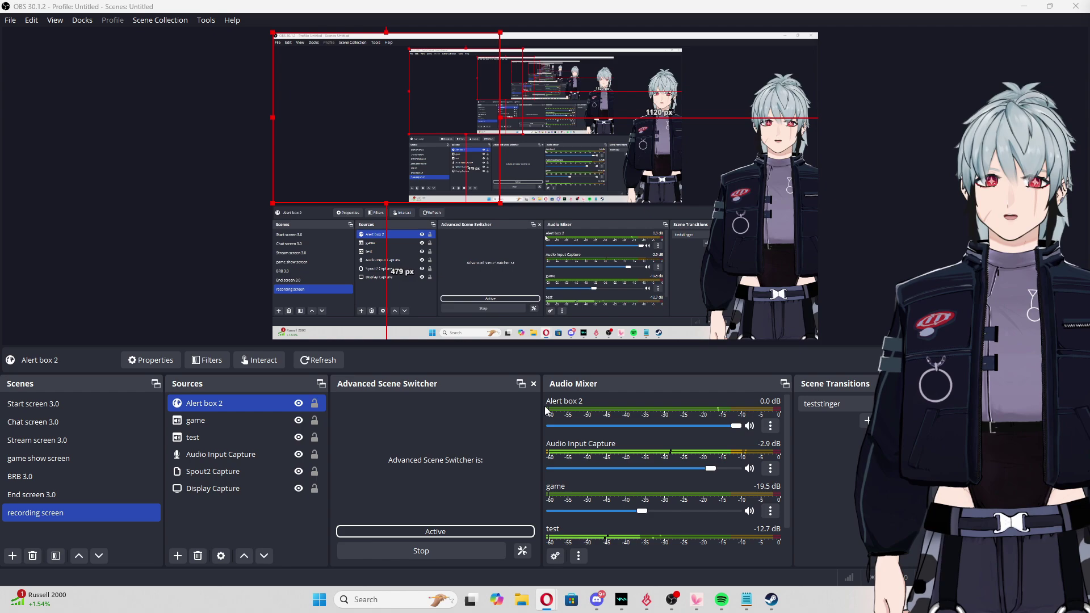
click(735, 427)
drag(736, 429, 679, 434)
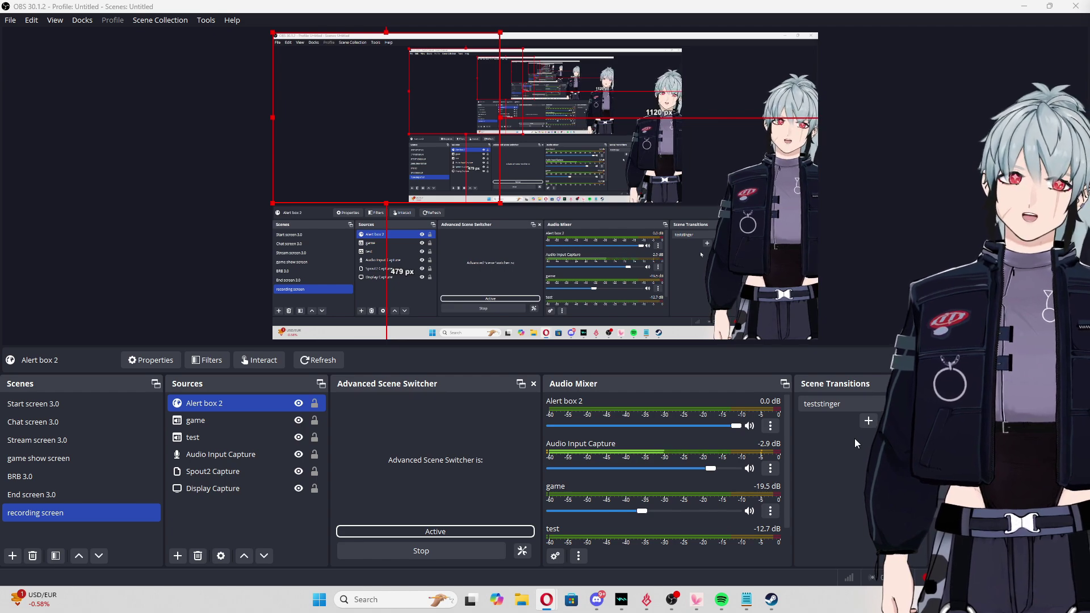
- Add the existing spotify widget Browser source, showing the 'Simple And Clean' now-playing card
click(177, 556)
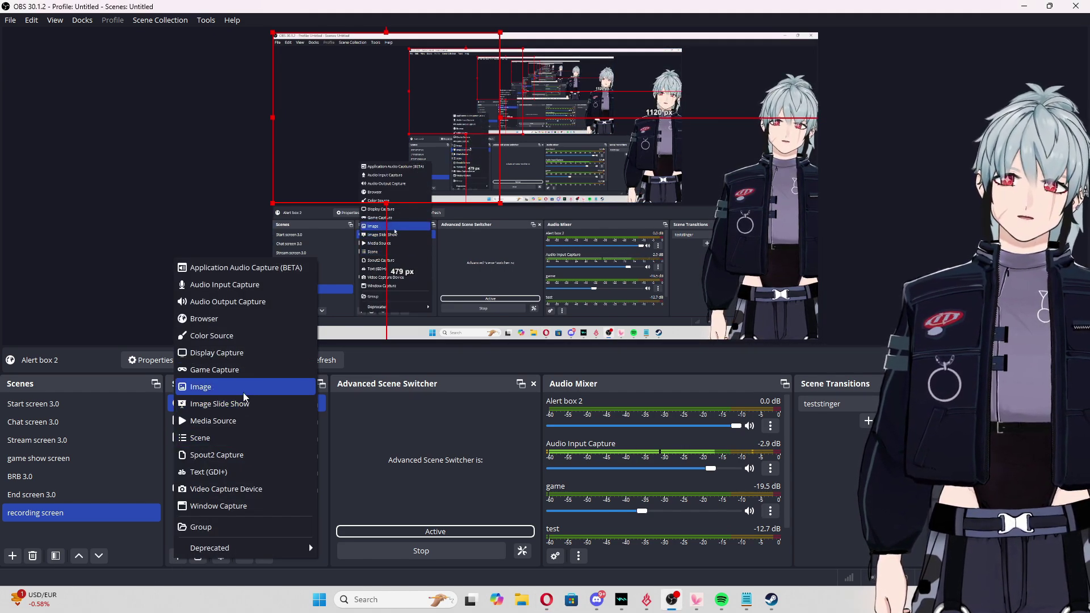
click(242, 319)
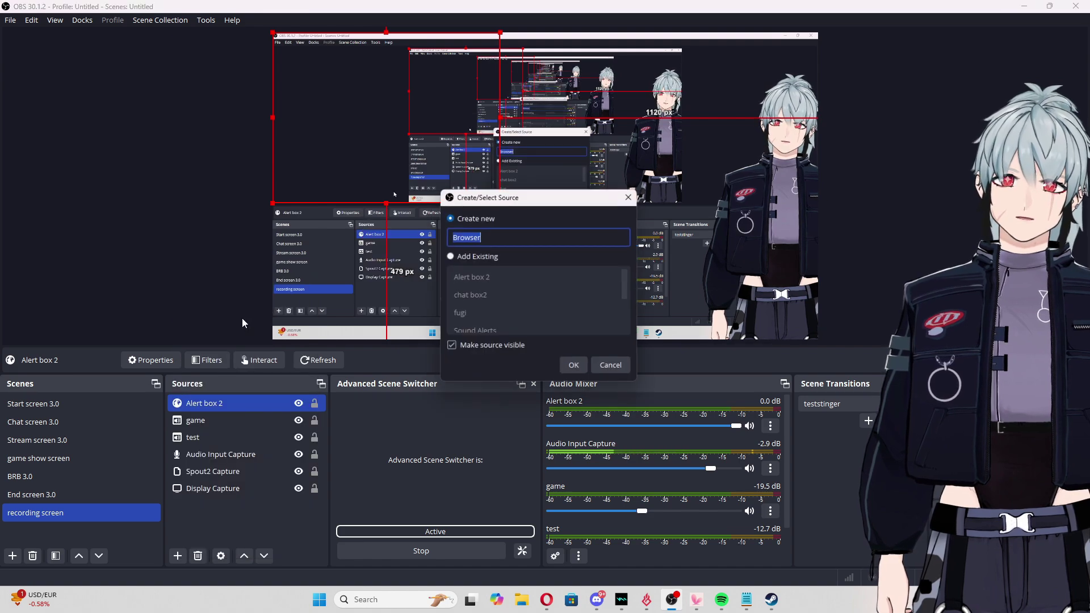
click(449, 256)
click(474, 295)
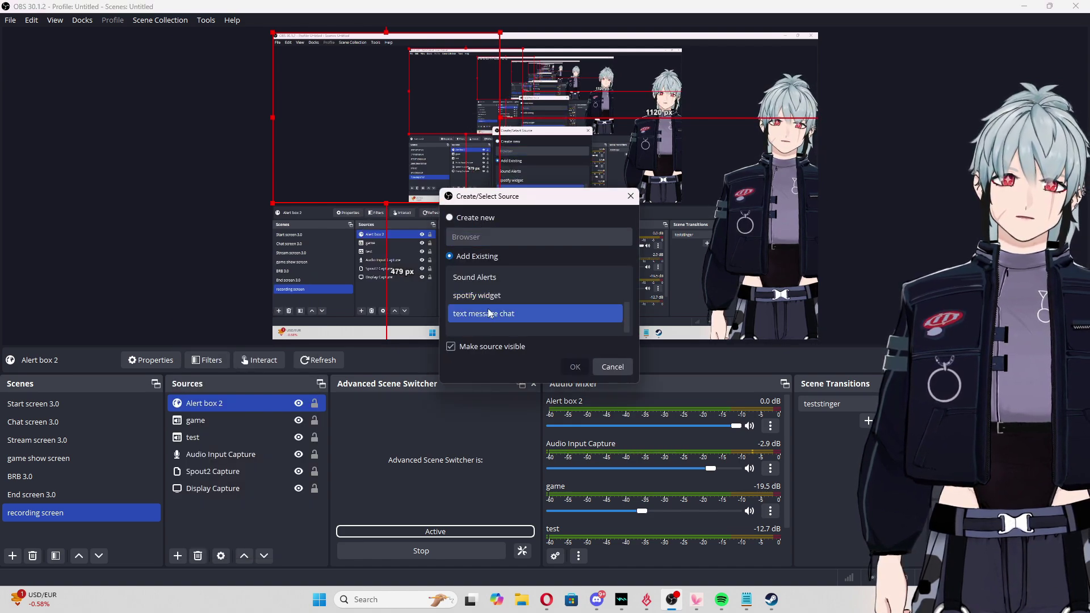
click(508, 293)
click(570, 370)
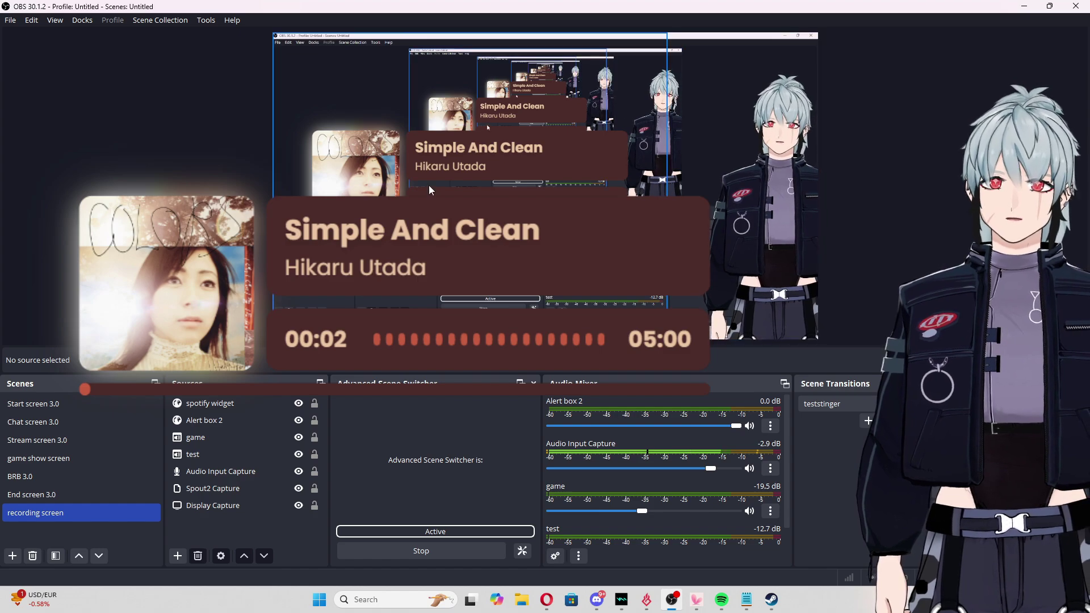
- Move the spotify widget into the preview's bottom-right corner and scale it down
click(311, 306)
drag(392, 289, 578, 433)
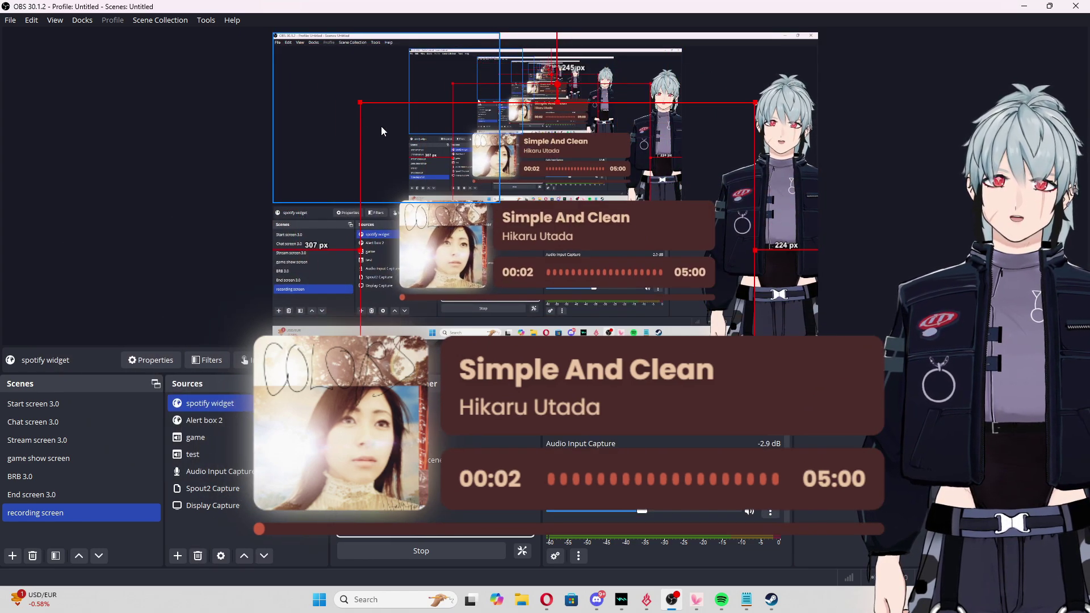
drag(562, 248, 584, 234)
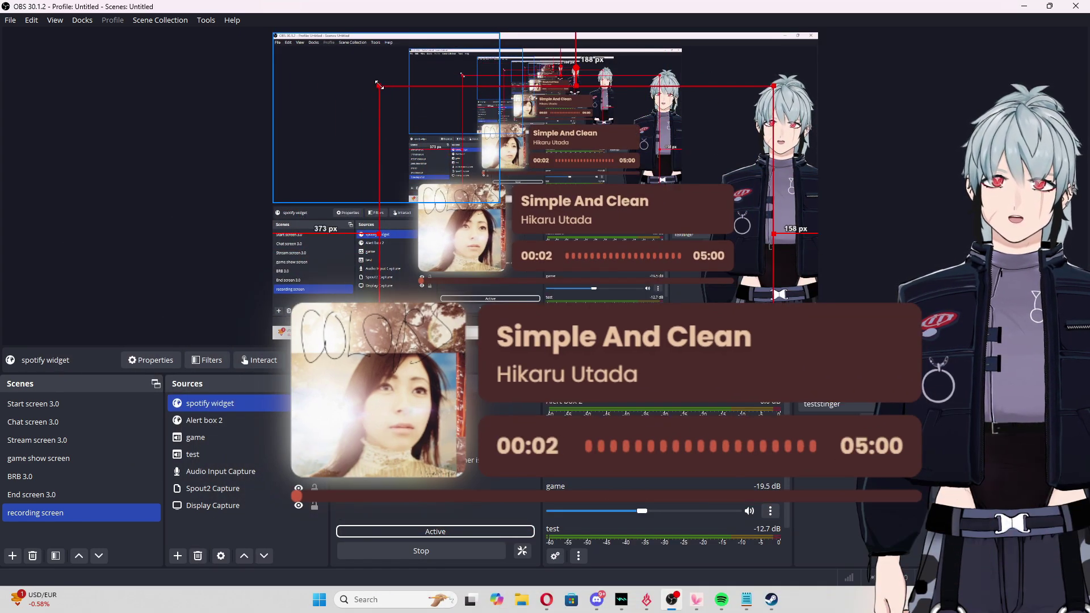
drag(380, 88, 745, 310)
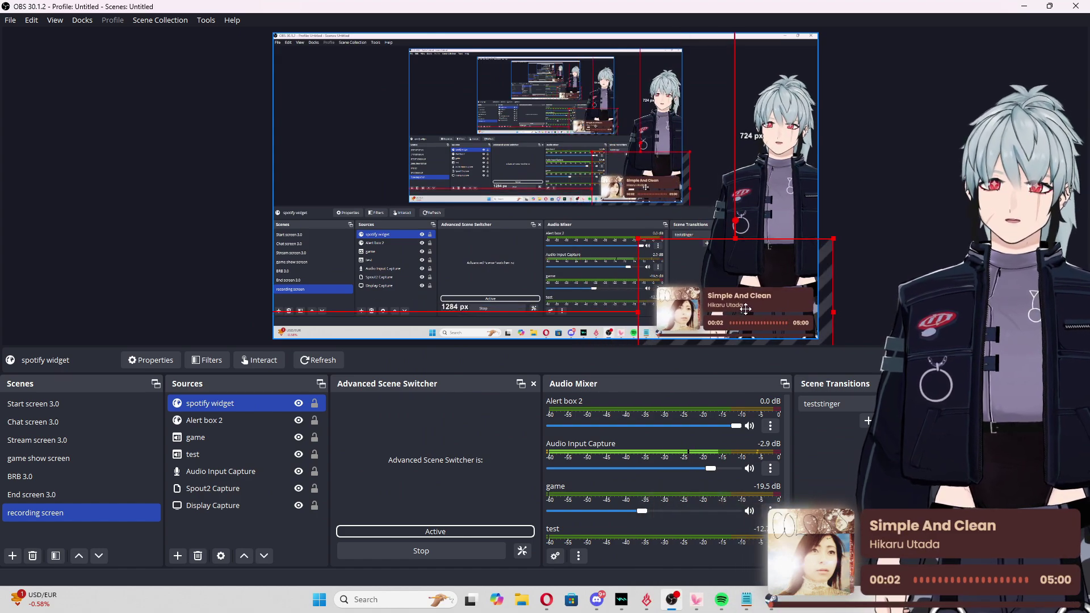
drag(745, 310, 745, 302)
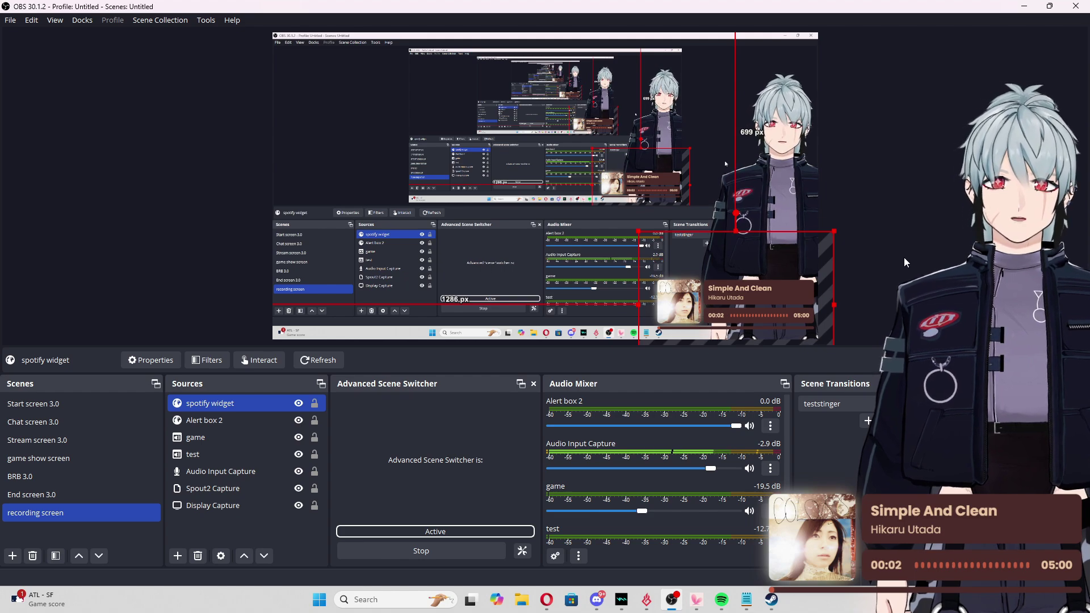
drag(639, 233, 658, 246)
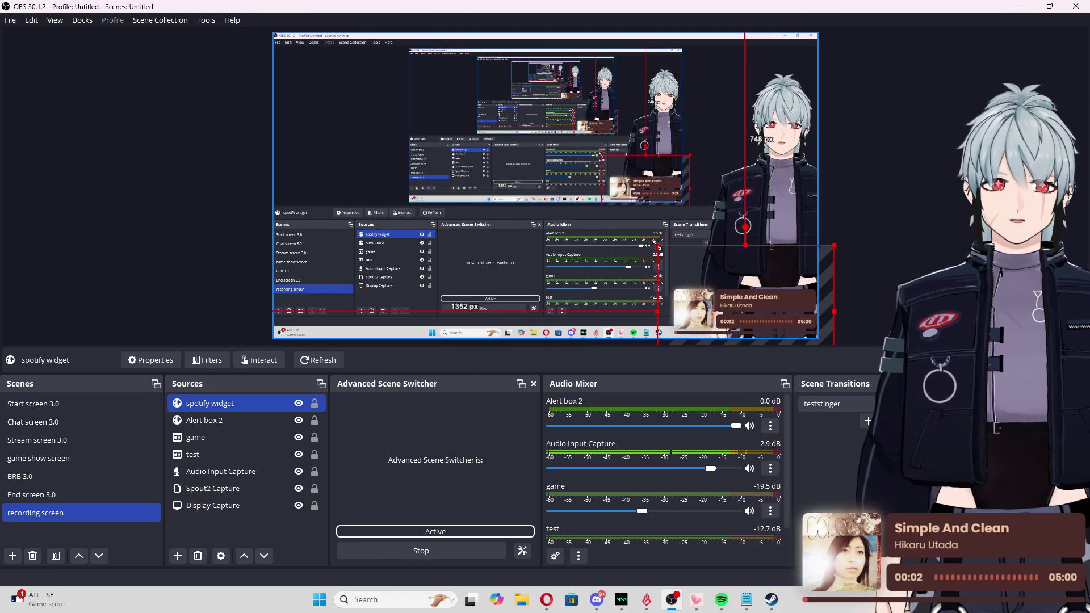
click(885, 272)
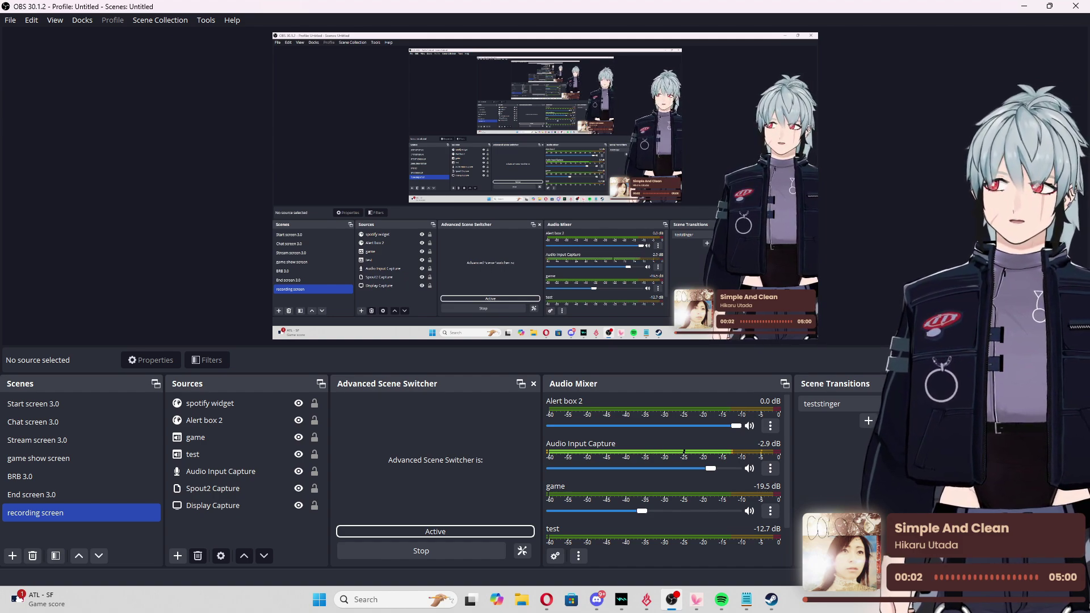
click(231, 407)
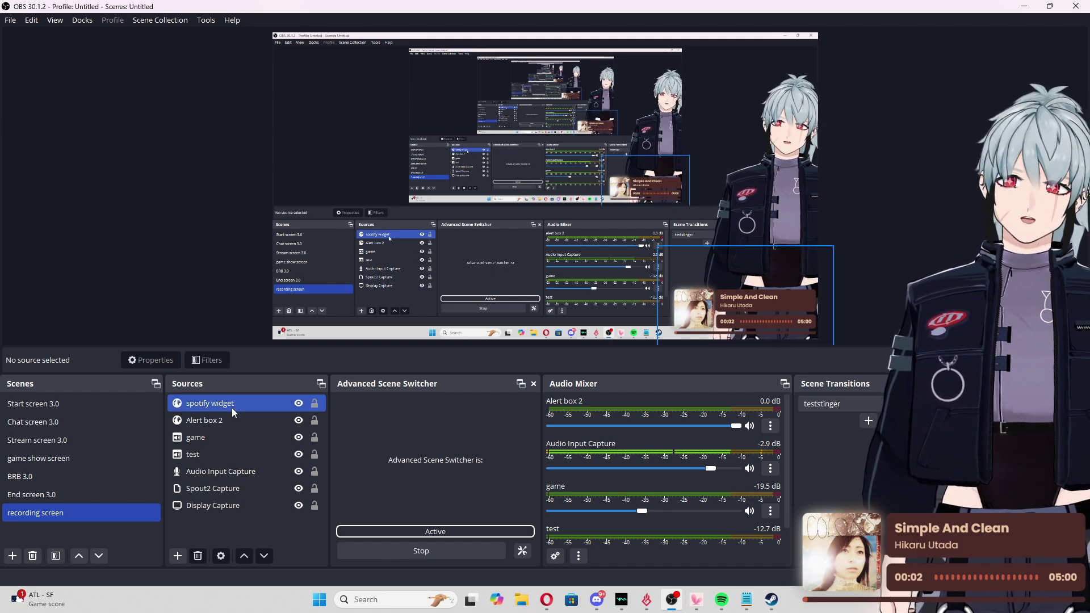
ctrl+click(230, 407)
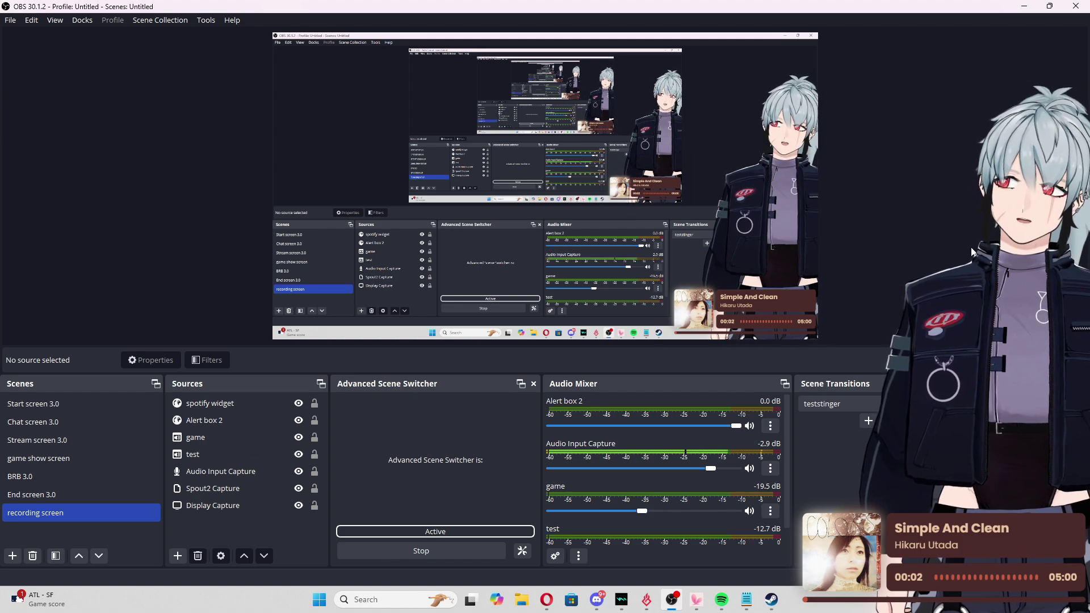